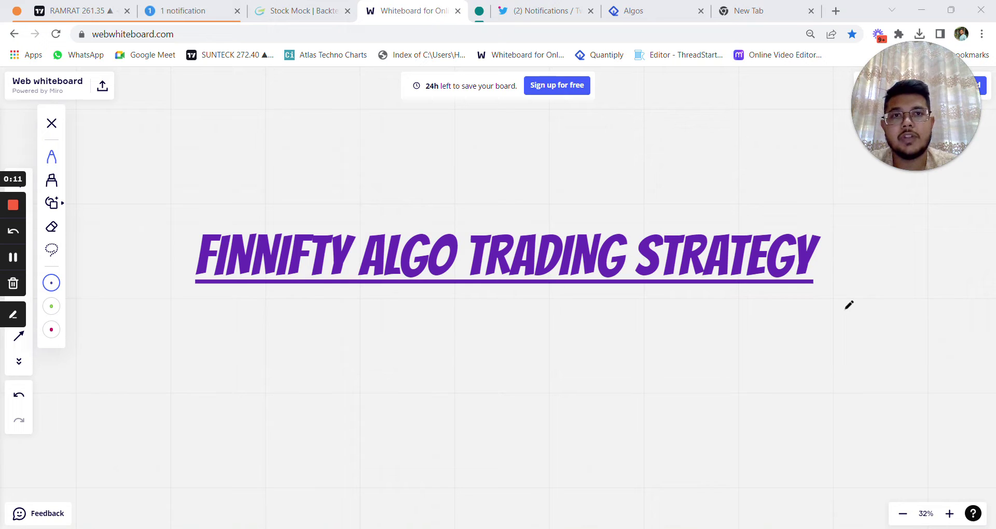
Switch to the StockMock basket and open the 25% SP strategy for editing.
scroll(850, 305, "down", 3)
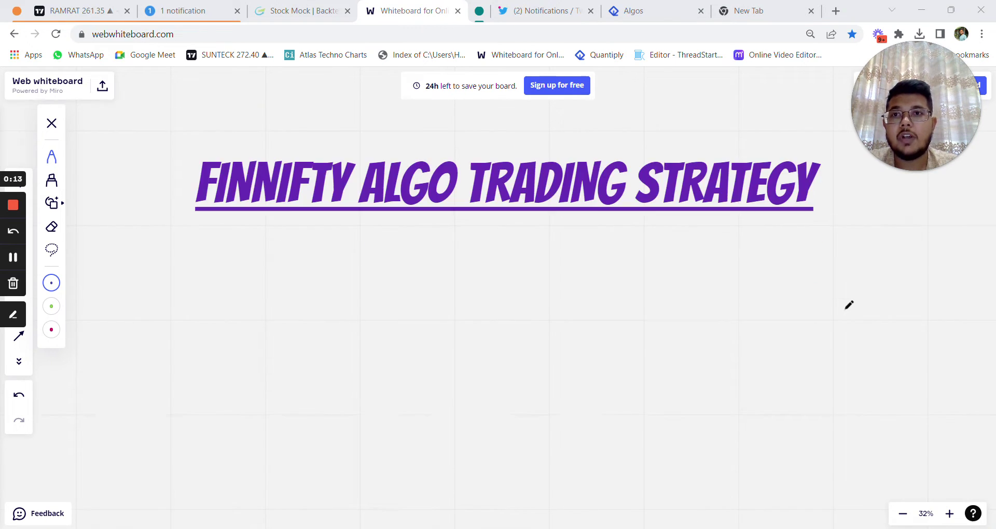
left_click(310, 11)
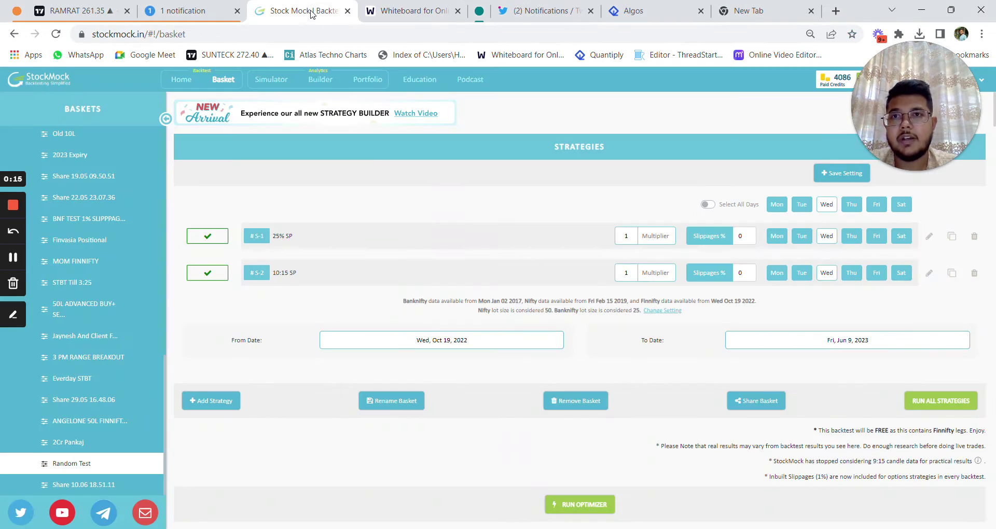
left_click(930, 236)
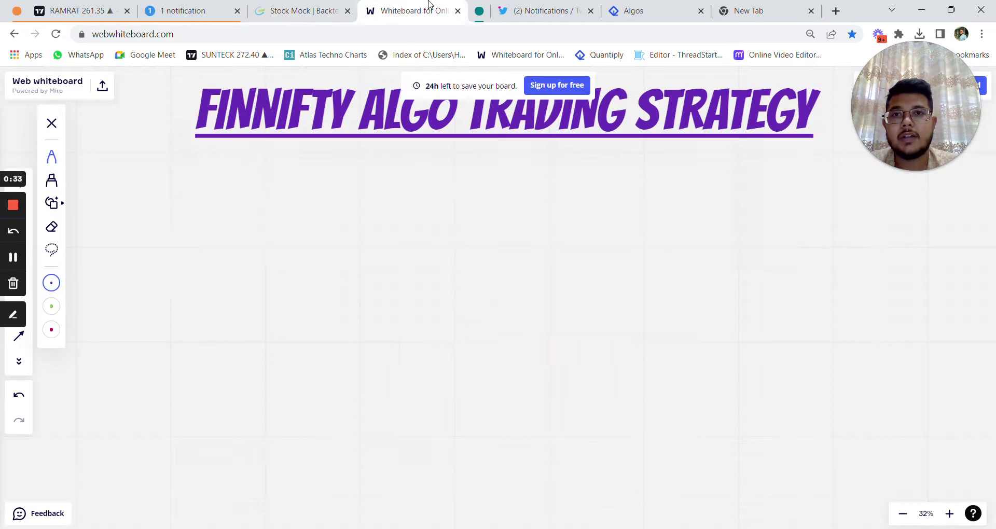
Return to the whiteboard and handwrite "250" in blue in the empty area below the title.
key("ctrl+Tab")
scroll(351, 193, "down", 2)
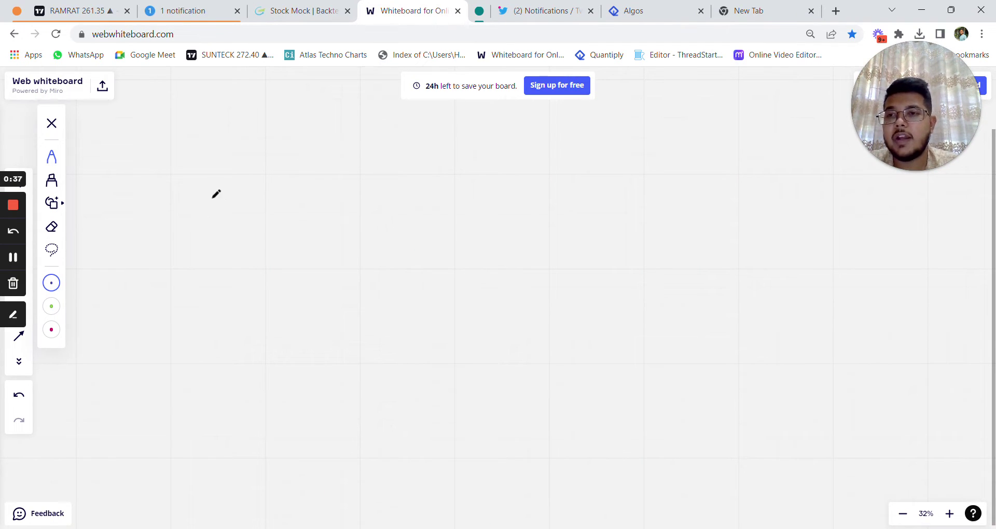
mouse_move(200, 195)
left_mouse_down()
mouse_move(241, 218)
mouse_move(293, 223)
left_mouse_up()
left_click_drag(310, 178, 295, 217)
mouse_move(340, 188)
left_mouse_down()
mouse_move(362, 175)
mouse_move(354, 181)
left_mouse_up()
Thicken the blue pen and handwrite "CE - 125" in the empty area below the 250.
left_click(54, 284)
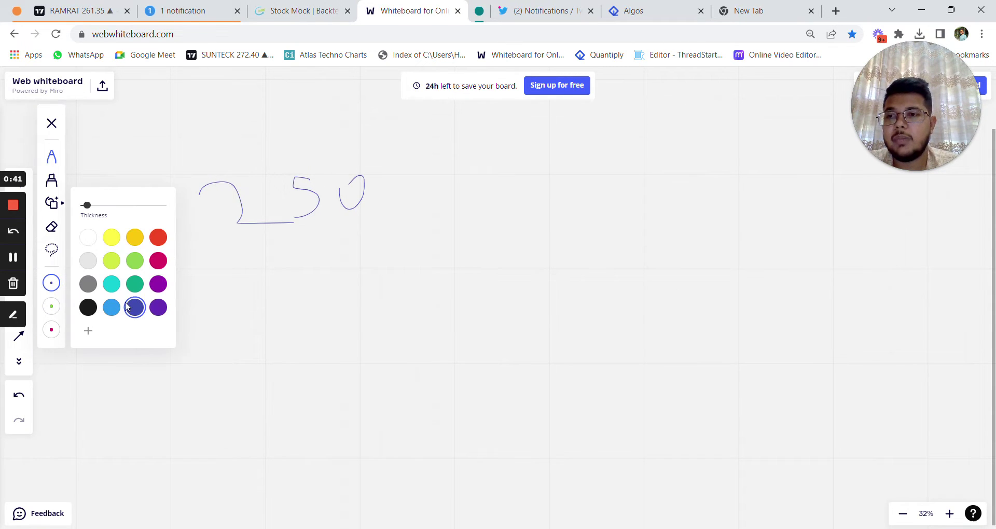
left_click_drag(87, 205, 105, 205)
scroll(334, 296, "down", 3)
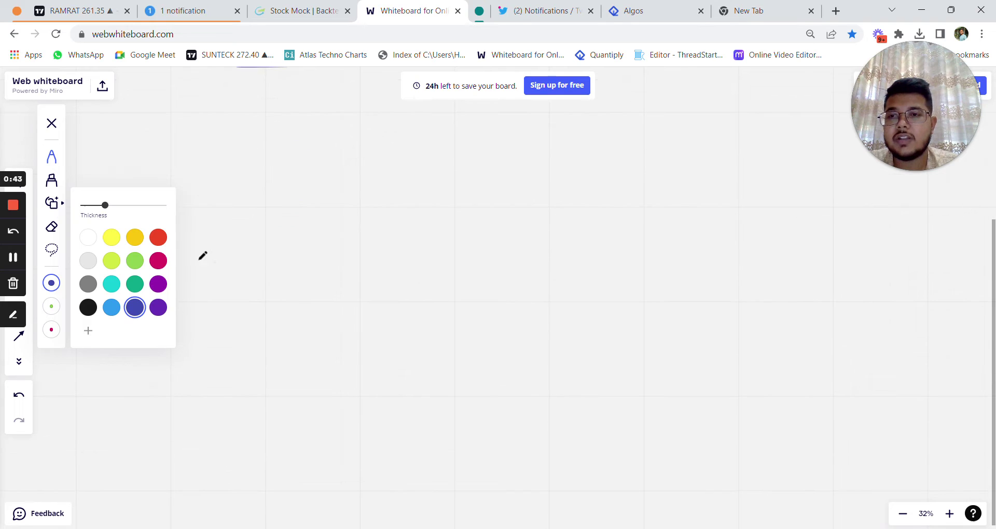
left_click(261, 234)
mouse_move(276, 220)
left_mouse_down()
mouse_move(275, 267)
mouse_move(321, 269)
mouse_move(310, 218)
left_mouse_up()
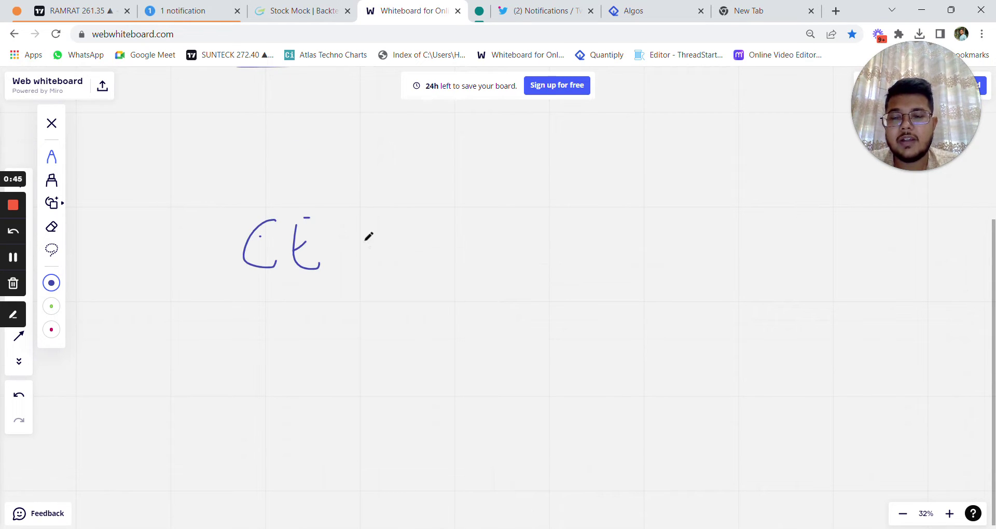
left_click_drag(364, 242, 384, 240)
left_click_drag(443, 215, 439, 265)
left_click_drag(455, 231, 474, 263)
mouse_move(521, 223)
left_mouse_down()
mouse_move(534, 248)
mouse_move(521, 274)
left_mouse_up()
Handwrite "PE - 125" in blue beneath the CE line.
mouse_move(236, 338)
left_mouse_down()
mouse_move(244, 388)
mouse_move(240, 371)
left_mouse_up()
mouse_move(276, 338)
left_mouse_down()
mouse_move(277, 367)
mouse_move(302, 366)
mouse_move(292, 330)
left_mouse_up()
left_click_drag(340, 363, 383, 362)
mouse_move(462, 335)
left_mouse_down()
mouse_move(459, 375)
mouse_move(503, 374)
left_mouse_up()
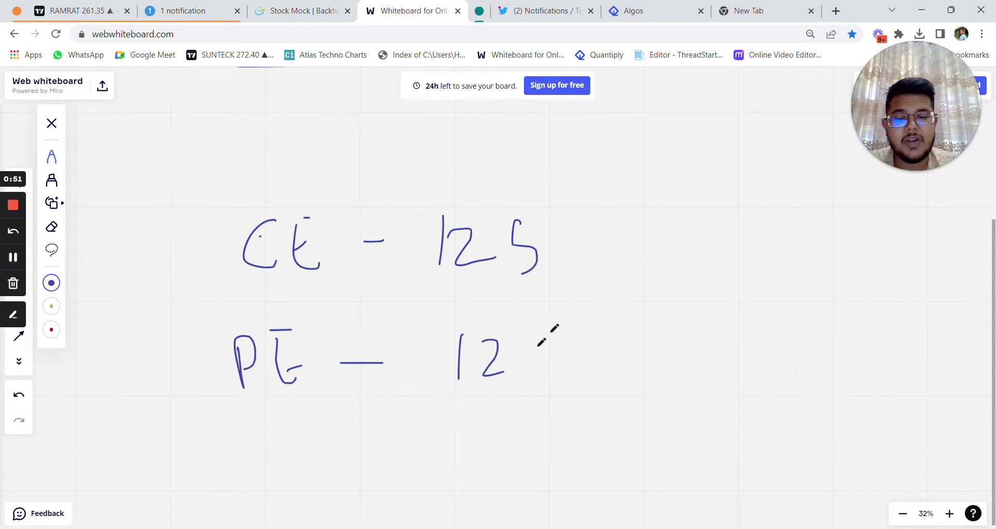
mouse_move(551, 328)
left_mouse_down()
mouse_move(551, 373)
mouse_move(528, 381)
left_mouse_up()
Handwrite the entry time "9:16" above the CE line and underline it.
mouse_move(194, 141)
left_mouse_down()
mouse_move(177, 166)
mouse_move(190, 235)
left_mouse_up()
left_click(215, 175)
left_click(218, 209)
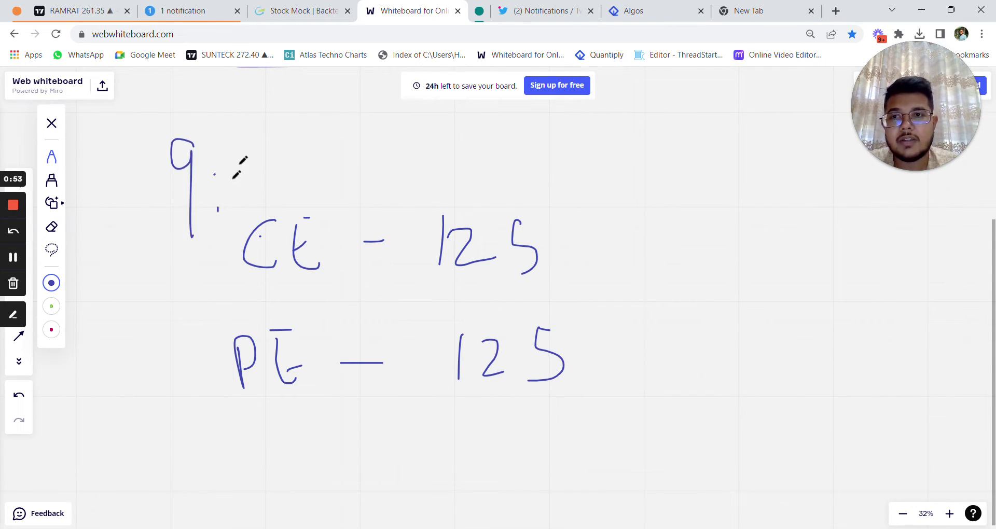
mouse_move(240, 161)
left_mouse_down()
mouse_move(241, 192)
mouse_move(256, 193)
mouse_move(172, 251)
mouse_move(240, 242)
left_mouse_up()
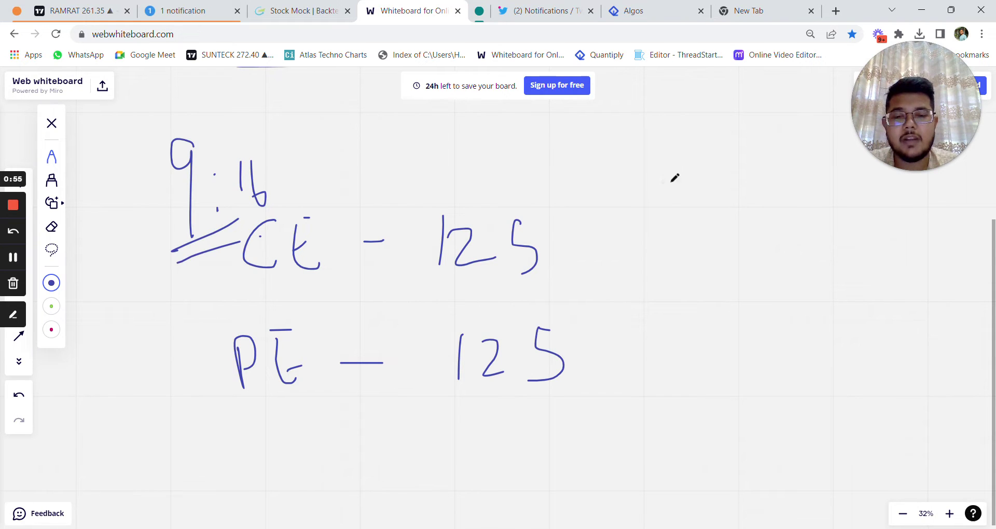
Bracket the CE and PE premiums together and write their total, 250, beside the bracket with a double underline.
mouse_move(589, 246)
left_mouse_down()
mouse_move(637, 294)
mouse_move(595, 359)
left_mouse_up()
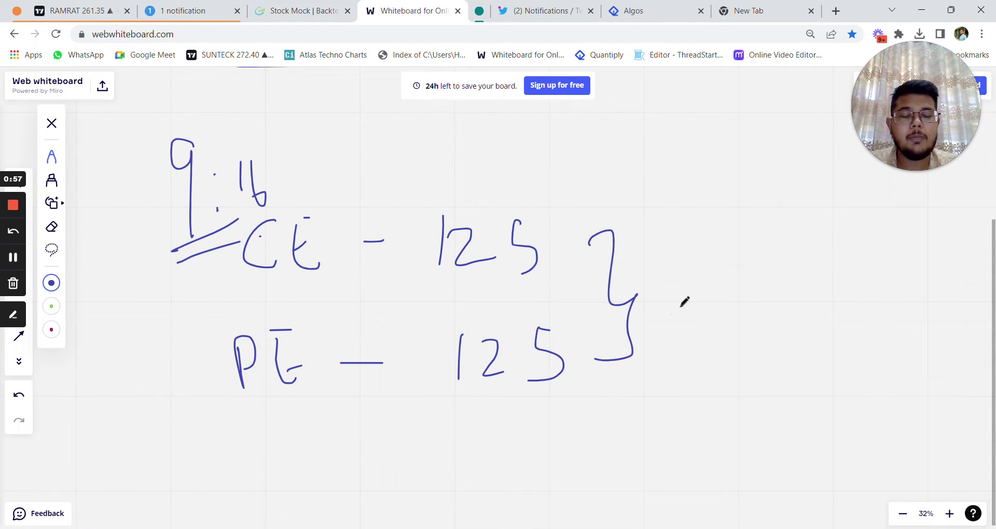
mouse_move(675, 266)
left_mouse_down()
mouse_move(682, 321)
mouse_move(725, 320)
left_mouse_up()
mouse_move(770, 262)
left_mouse_down()
mouse_move(752, 288)
mouse_move(796, 288)
mouse_move(759, 313)
left_mouse_up()
mouse_move(851, 254)
left_mouse_down()
mouse_move(853, 294)
mouse_move(847, 254)
left_mouse_up()
left_click_drag(678, 353, 960, 328)
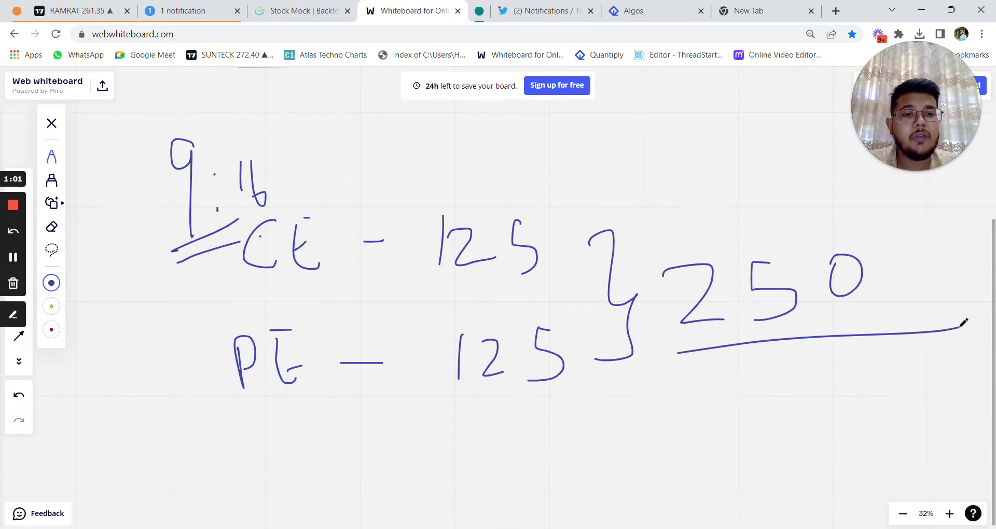
left_click_drag(700, 370, 929, 367)
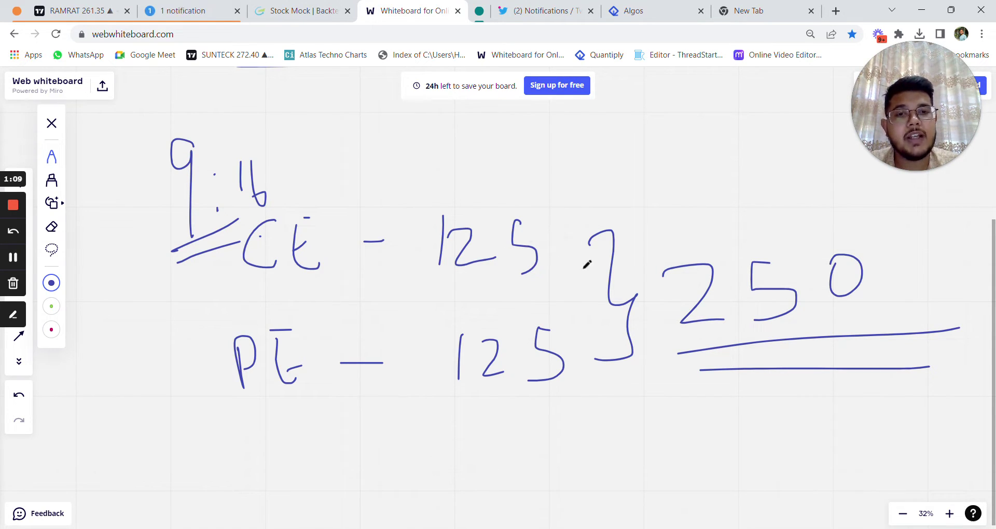
Handwrite the condition "> 25% SP" below the PE line and underline it twice.
scroll(549, 222, "down", 5)
mouse_move(278, 289)
left_mouse_down()
mouse_move(356, 299)
mouse_move(313, 334)
left_mouse_up()
mouse_move(374, 299)
left_mouse_down()
mouse_move(379, 291)
mouse_move(442, 335)
left_mouse_up()
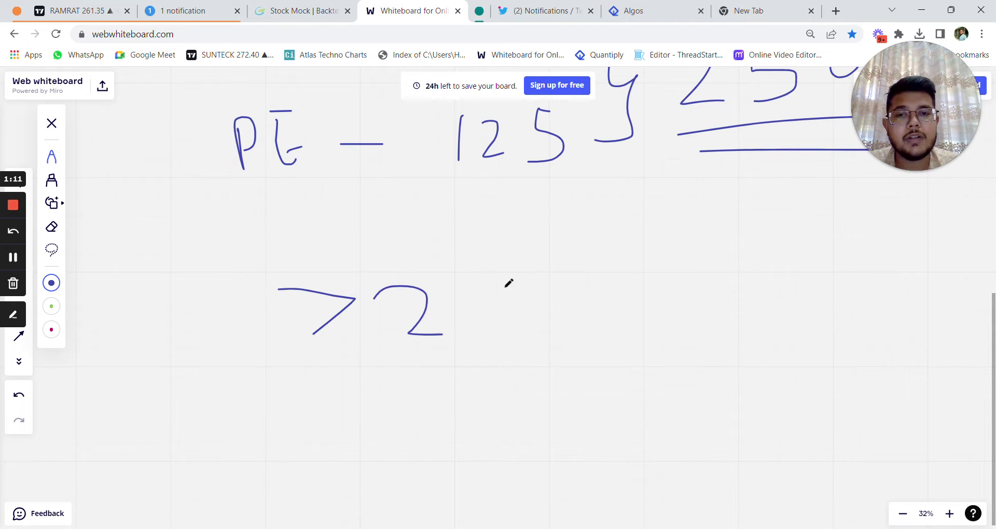
mouse_move(504, 287)
left_mouse_down()
mouse_move(521, 316)
mouse_move(483, 341)
left_mouse_up()
left_click_drag(609, 268, 570, 345)
left_click(562, 302)
mouse_move(724, 257)
left_mouse_down()
mouse_move(710, 261)
mouse_move(678, 330)
left_mouse_up()
mouse_move(755, 267)
left_mouse_down()
mouse_move(828, 243)
mouse_move(758, 266)
left_mouse_up()
left_click_drag(301, 395, 754, 377)
left_click_drag(342, 421, 800, 419)
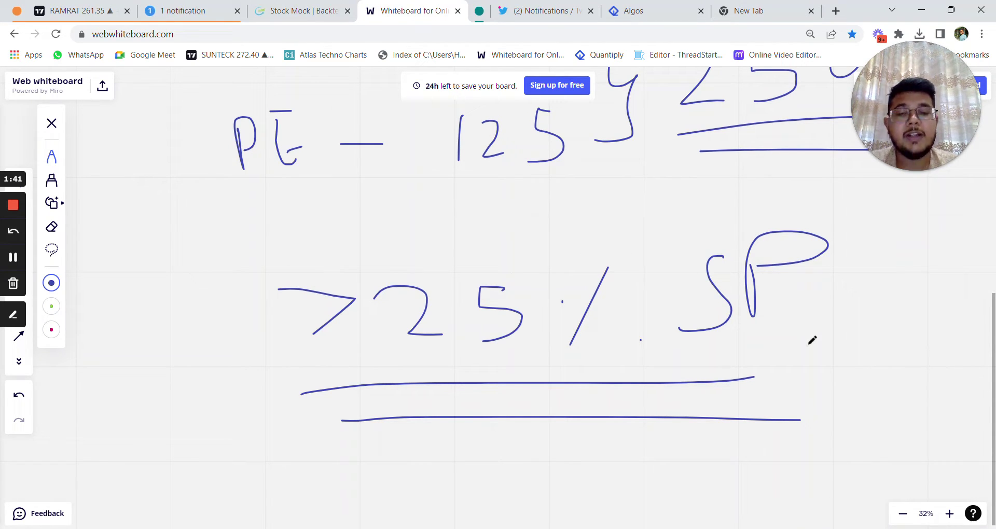
Handwrite "PE — 100" in blue in the empty area below the 25% SP condition.
scroll(812, 340, "down", 10)
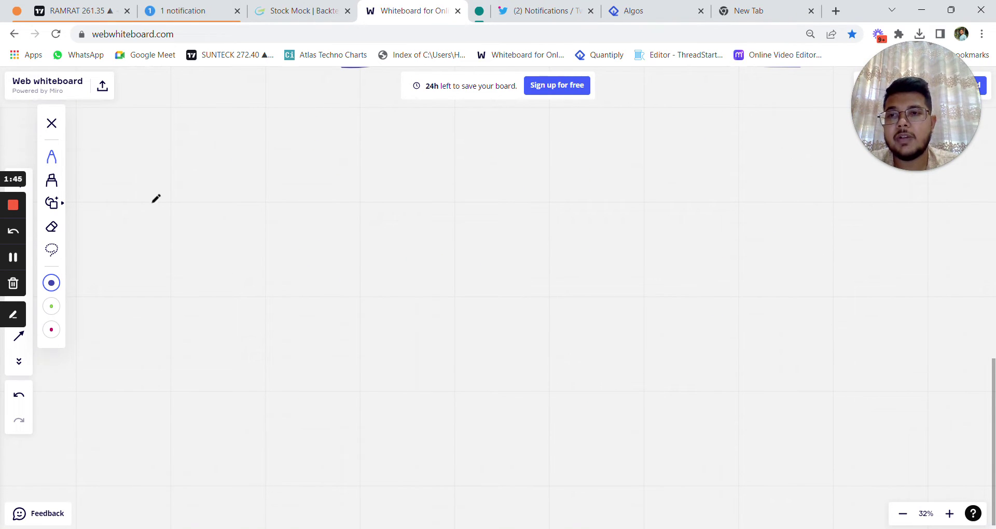
mouse_move(147, 201)
left_mouse_down()
mouse_move(153, 251)
mouse_move(145, 233)
mouse_move(279, 221)
left_mouse_up()
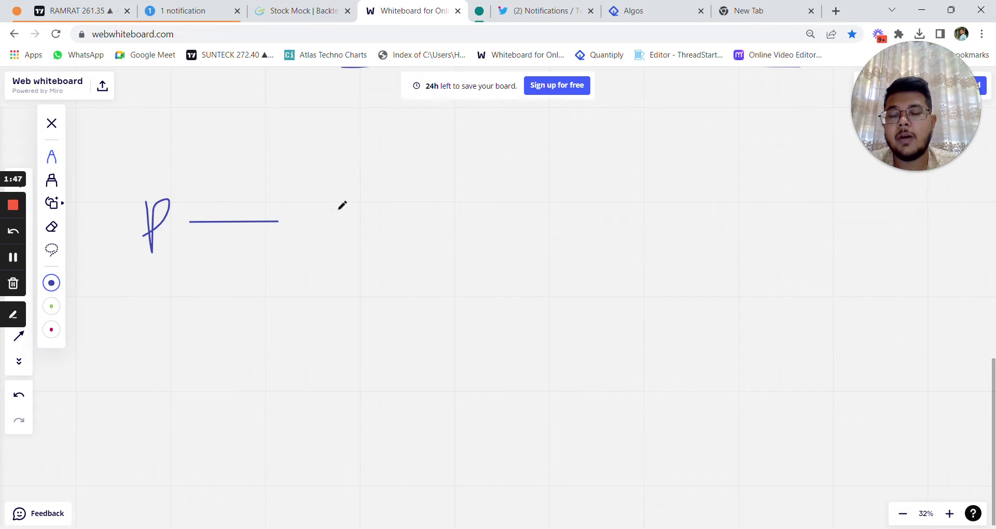
mouse_move(358, 196)
left_mouse_down()
mouse_move(358, 252)
mouse_move(464, 231)
mouse_move(453, 194)
left_mouse_up()
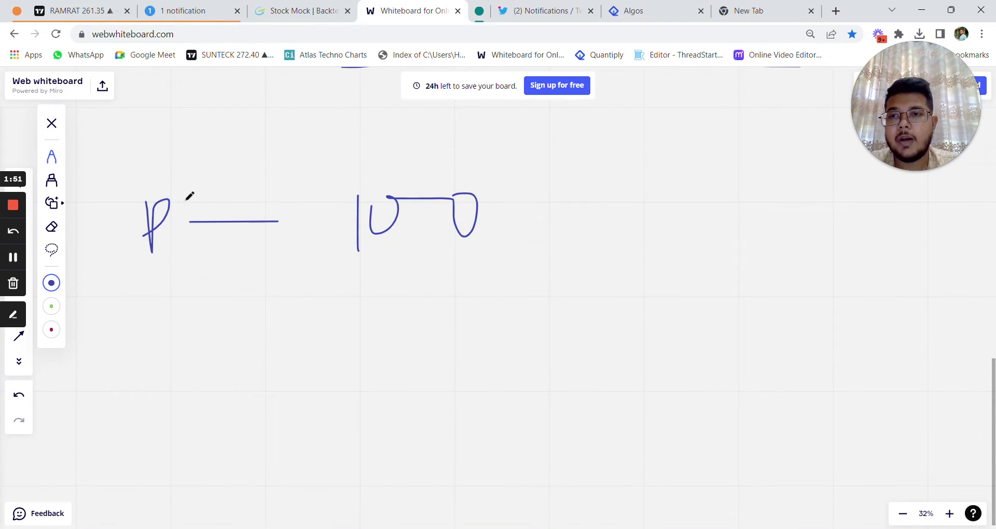
mouse_move(186, 199)
left_mouse_down()
mouse_move(188, 239)
mouse_move(183, 211)
mouse_move(213, 201)
left_mouse_up()
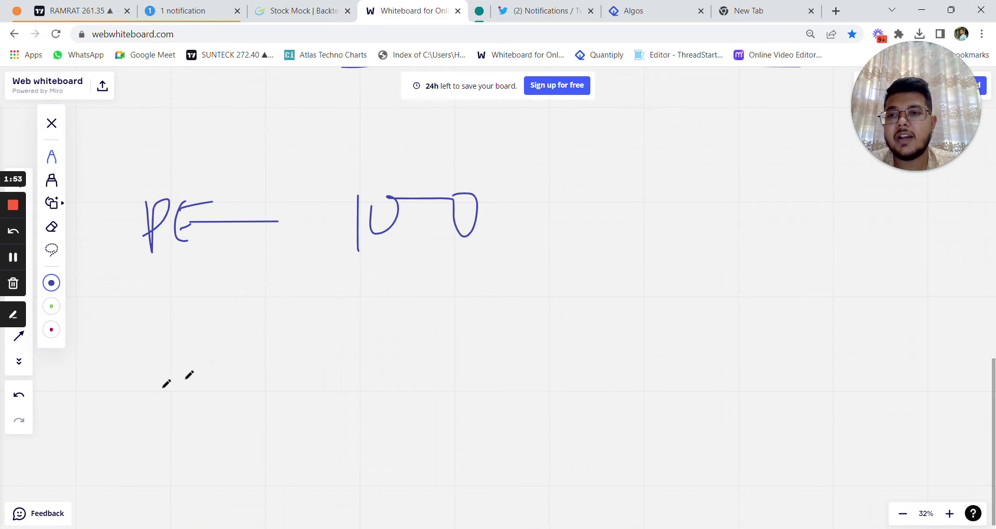
Handwrite "CE → 100" in blue beneath the PE 100 line.
mouse_move(151, 352)
left_mouse_down()
mouse_move(159, 387)
mouse_move(184, 385)
mouse_move(199, 358)
left_mouse_up()
left_click_drag(178, 342, 198, 336)
mouse_move(271, 372)
left_mouse_down()
mouse_move(343, 358)
mouse_move(335, 368)
left_mouse_up()
mouse_move(379, 315)
left_mouse_down()
mouse_move(381, 369)
mouse_move(450, 366)
mouse_move(447, 324)
left_mouse_up()
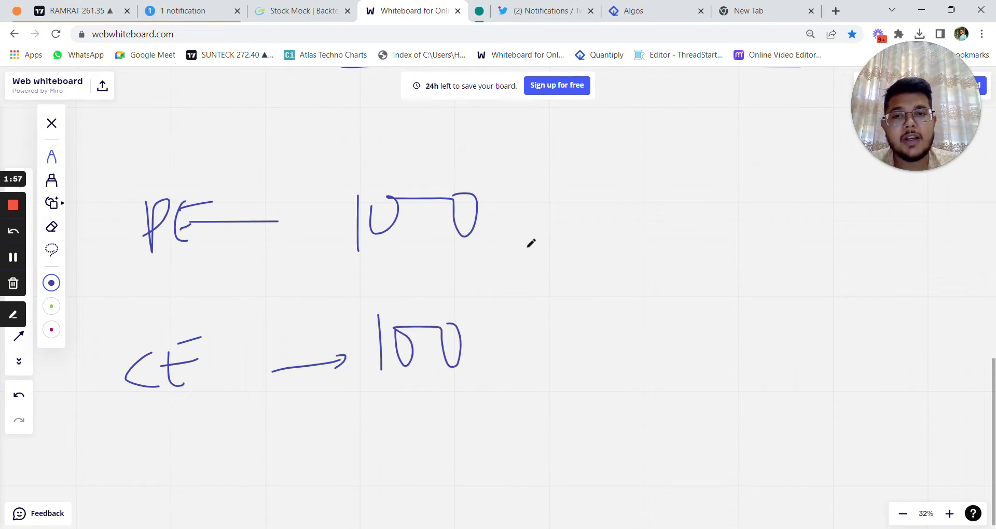
Write the combined premium, 200, in blue below the CE 100 line.
scroll(540, 249, "down", 5)
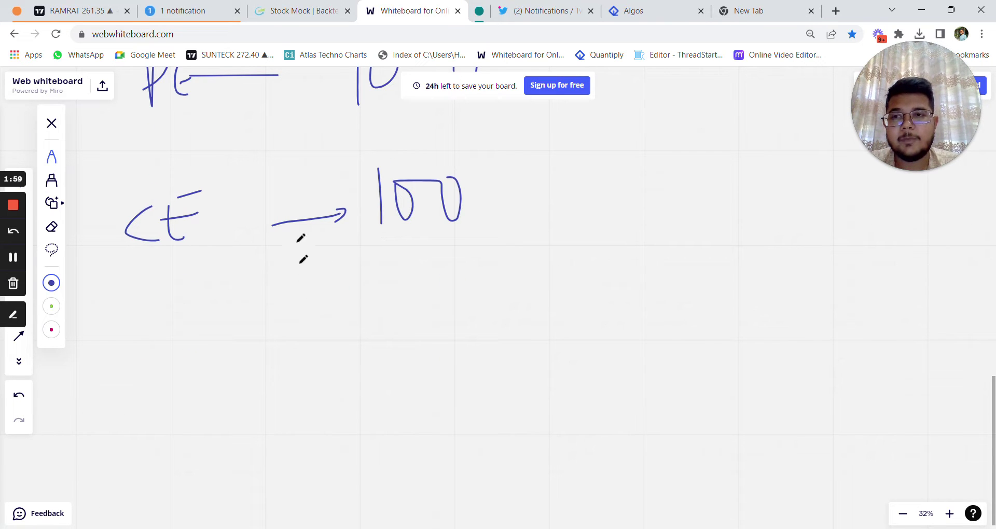
left_click_drag(225, 334, 286, 363)
left_click_drag(296, 324, 373, 370)
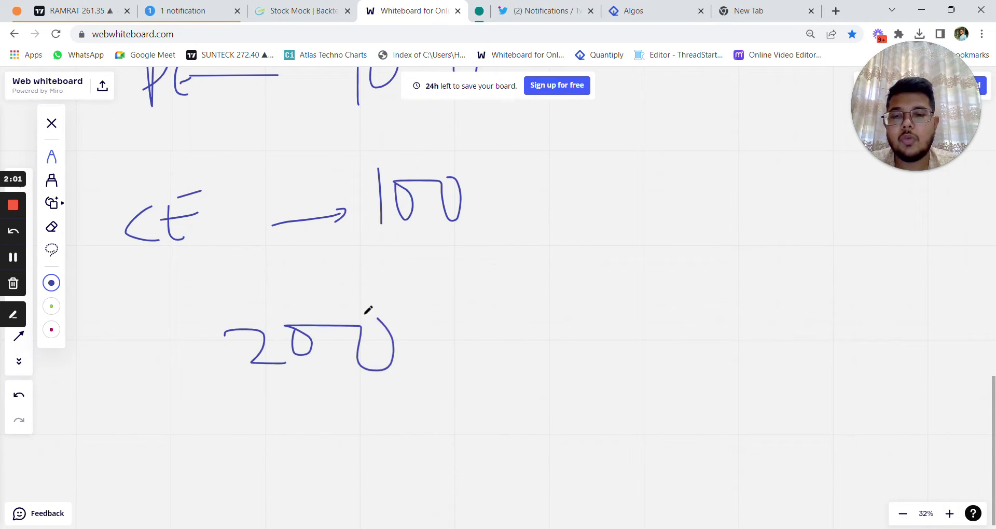
left_click_drag(367, 313, 359, 364)
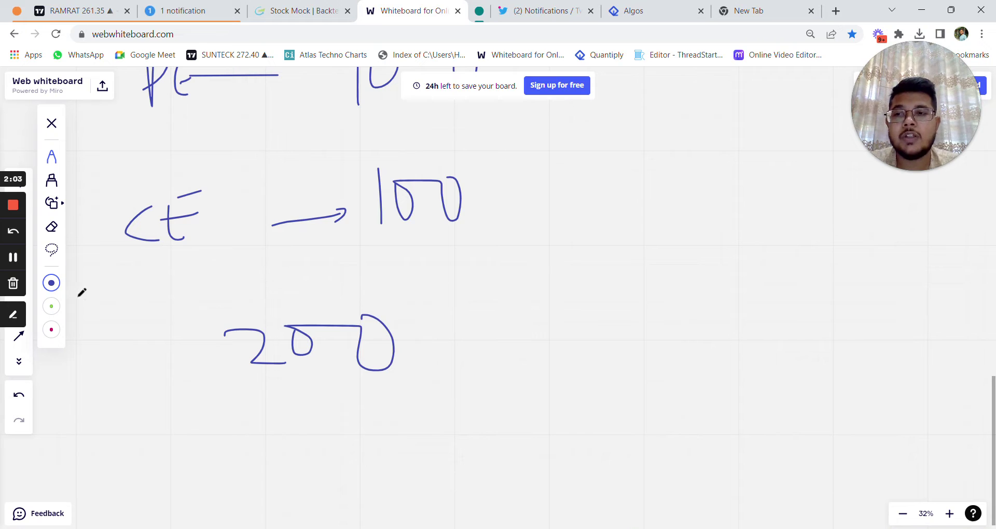
With the green pen, draw an arrow from the 200 and write "50 Rs" at its end.
left_click(51, 306)
mouse_move(416, 339)
left_mouse_down()
mouse_move(548, 321)
mouse_move(526, 308)
mouse_move(533, 352)
left_mouse_up()
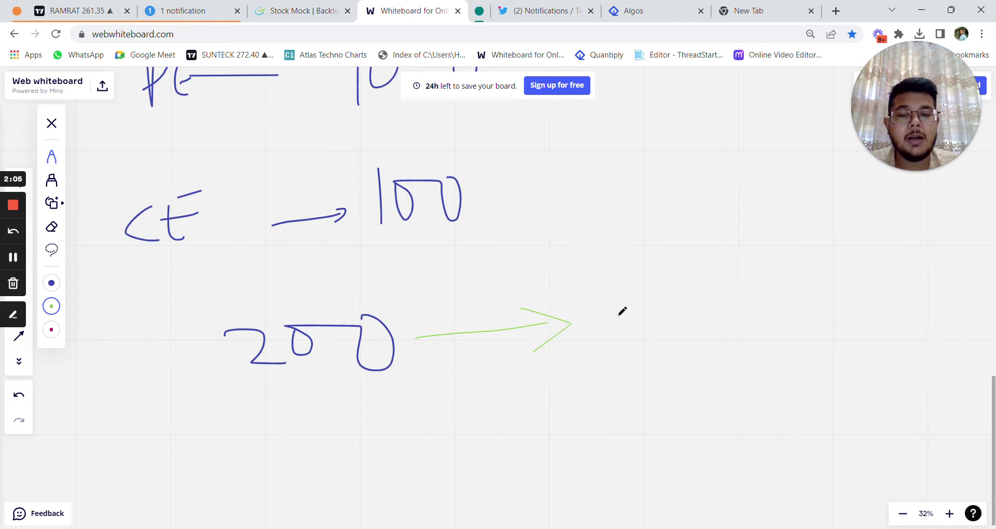
mouse_move(662, 292)
left_mouse_down()
mouse_move(629, 343)
mouse_move(679, 327)
left_mouse_up()
left_click_drag(737, 305, 736, 356)
mouse_move(761, 282)
left_mouse_down()
mouse_move(747, 325)
mouse_move(788, 342)
left_mouse_up()
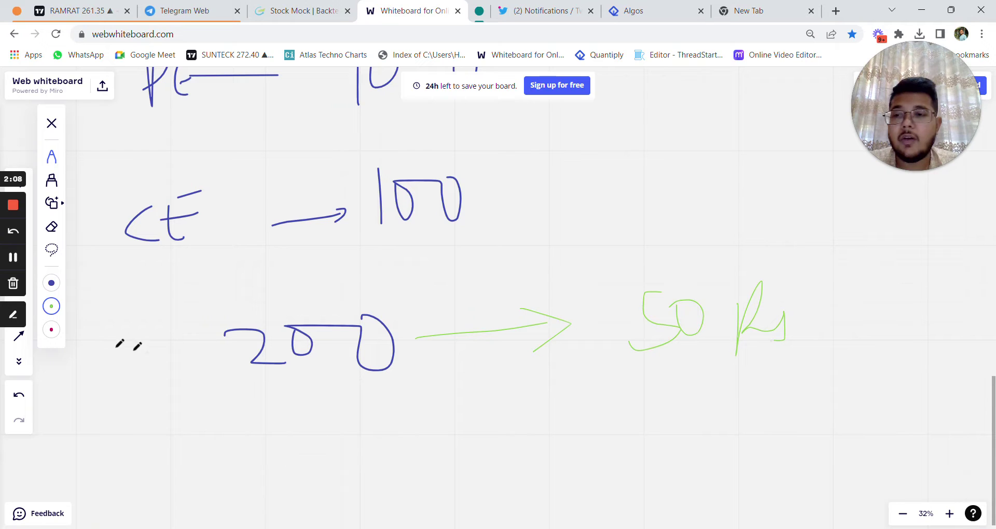
Change the green pen to the darker green and write "CE" after the 50 Rs.
left_click(52, 307)
left_click(135, 287)
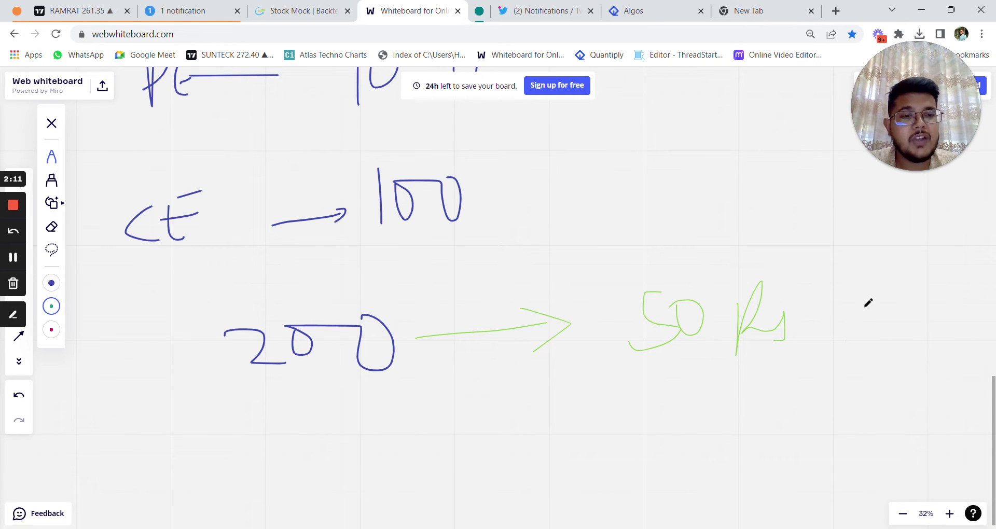
mouse_move(863, 301)
left_mouse_down()
mouse_move(862, 332)
mouse_move(909, 306)
left_mouse_up()
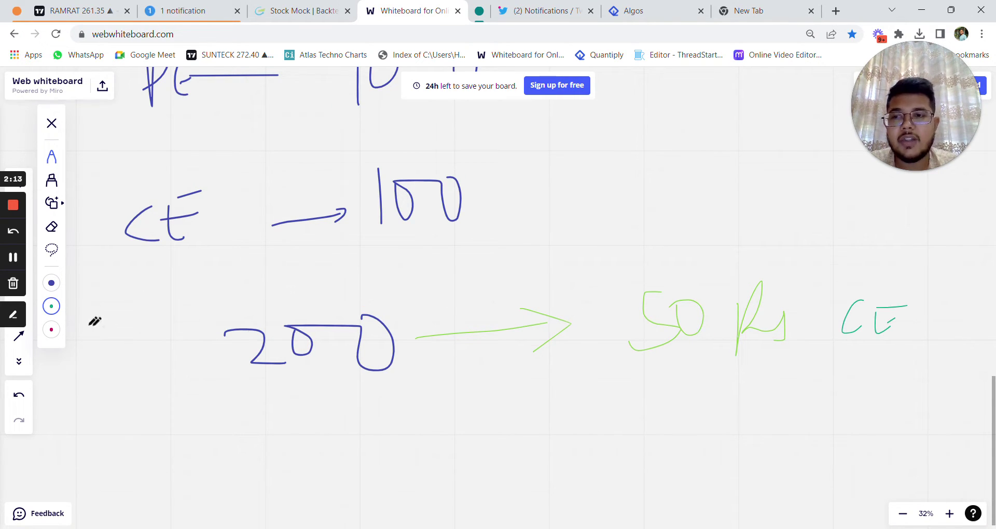
Thicken the dark green pen and write "50 PE" below the 50 Rs note.
left_click(51, 306)
left_click_drag(92, 205, 110, 205)
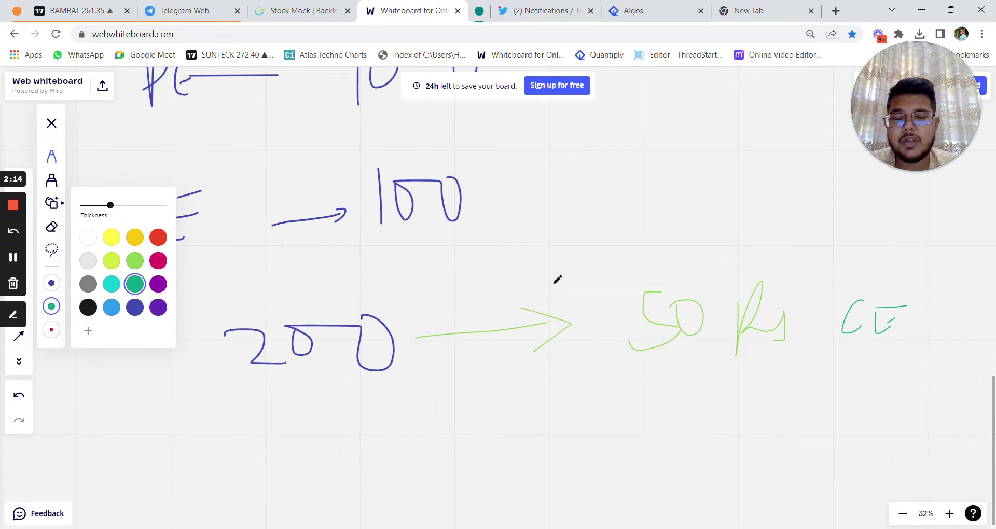
left_click(950, 515)
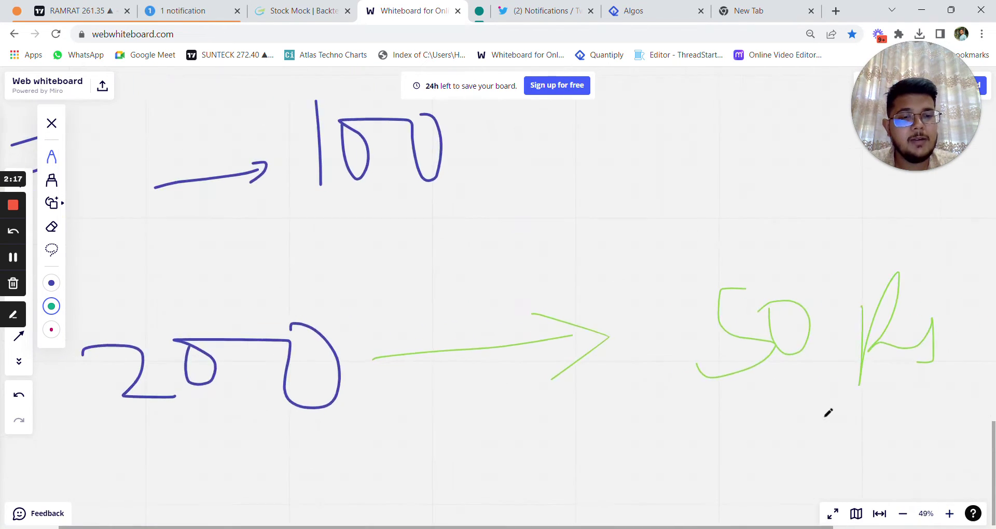
mouse_move(675, 367)
left_mouse_down()
mouse_move(654, 395)
mouse_move(651, 423)
left_mouse_up()
left_click_drag(705, 377, 719, 367)
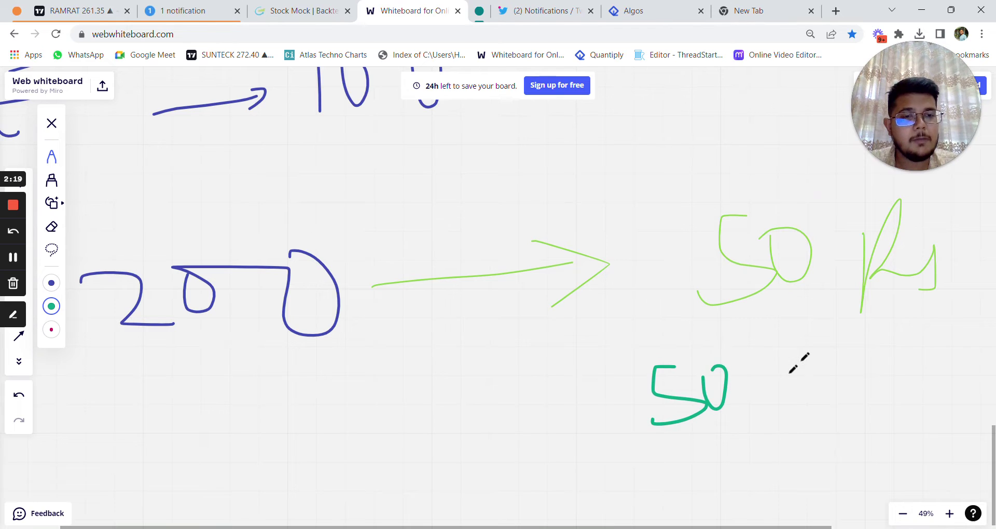
left_click_drag(796, 410, 798, 395)
mouse_move(868, 357)
left_mouse_down()
mouse_move(869, 397)
mouse_move(866, 381)
left_mouse_up()
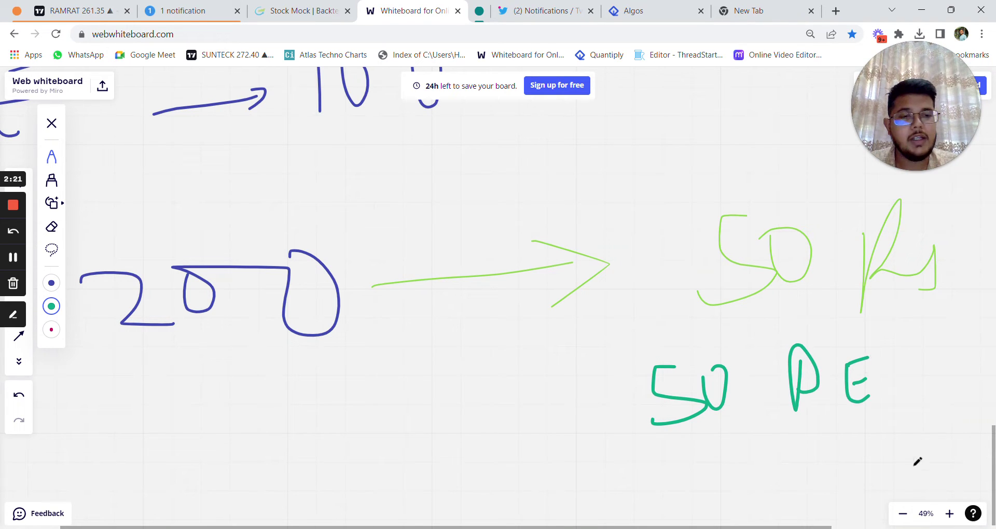
Write the condition "> 25%" in dark green above the 50 Rs note.
left_click(903, 513)
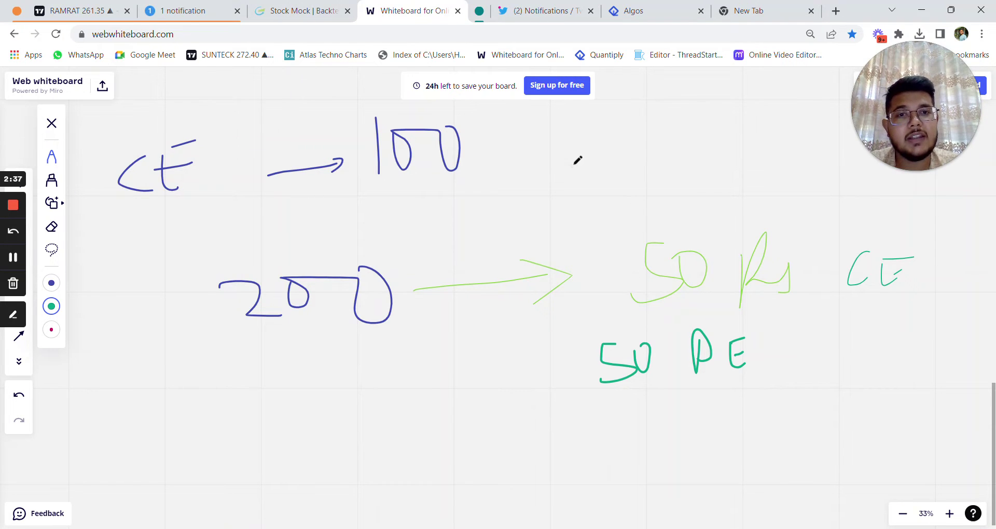
left_click_drag(571, 165, 638, 219)
left_click_drag(733, 179, 794, 218)
left_click(838, 193)
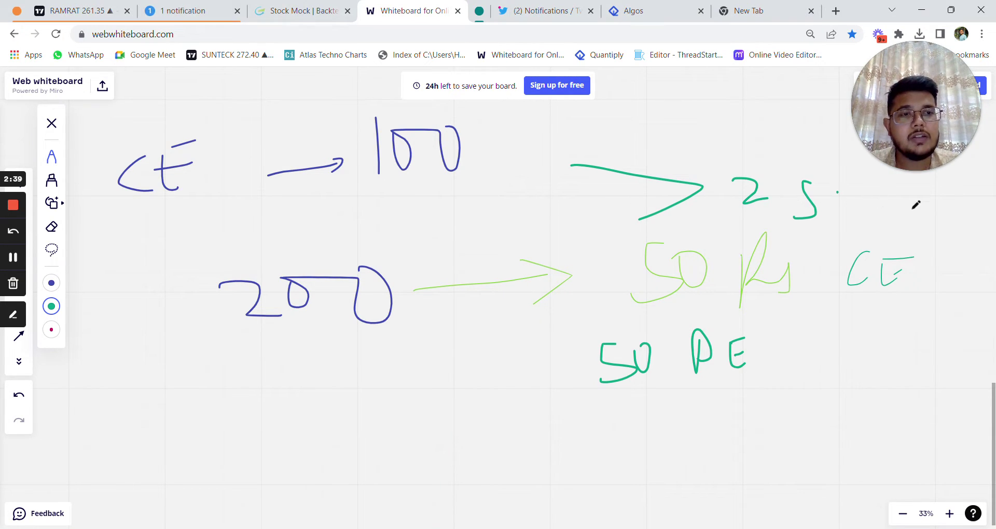
left_click_drag(869, 199, 853, 235)
Write the example premiums 55 and 60 in dark green, one under the other, below the 50 PE note.
scroll(500, 298, "down", 3)
mouse_move(500, 300)
left_mouse_down()
mouse_move(501, 357)
mouse_move(477, 365)
left_mouse_up()
left_click_drag(551, 311, 589, 372)
left_click_drag(572, 311, 618, 300)
mouse_move(533, 404)
left_mouse_down()
mouse_move(517, 431)
mouse_move(562, 393)
left_mouse_up()
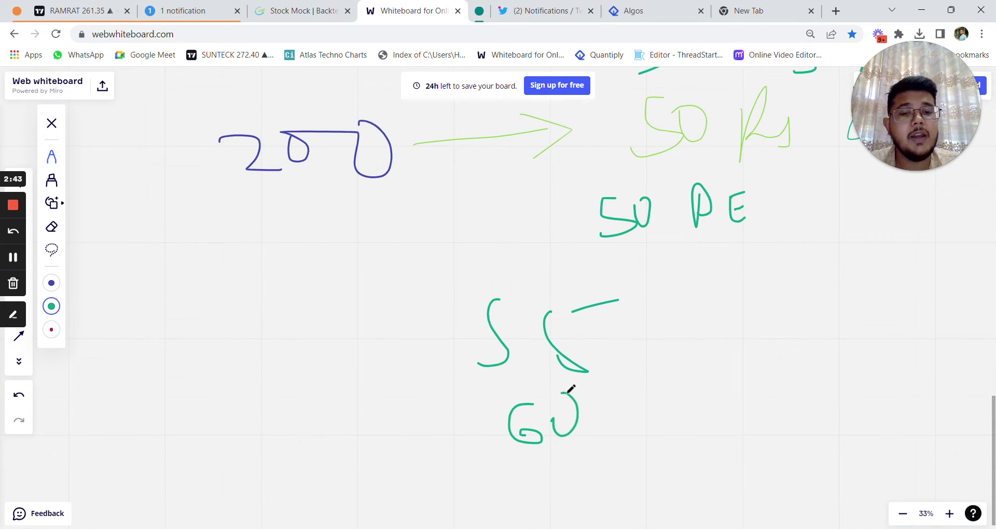
Write the condition "< 25%" in dark green below the 50 PE note, beside the example premiums.
scroll(698, 171, "up", 2)
left_click_drag(802, 342, 772, 366)
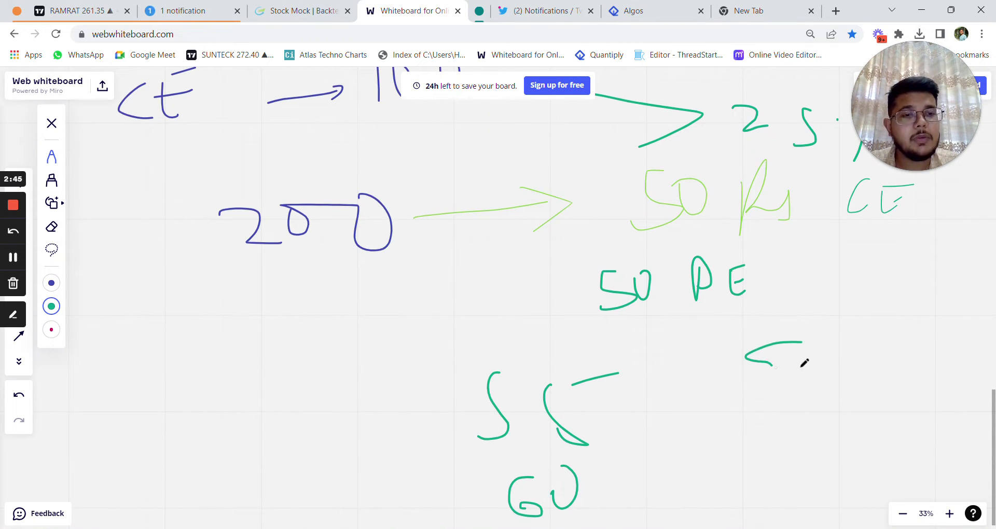
left_click_drag(831, 328, 871, 369)
left_click_drag(897, 313, 881, 358)
left_click_drag(955, 311, 923, 353)
left_click(918, 327)
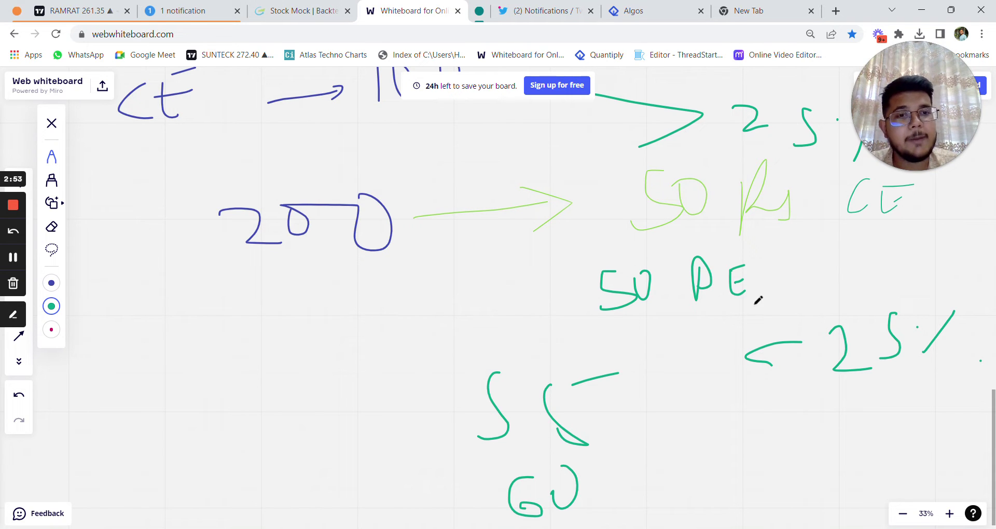
Switch to StockMock and turn off Re-Entry / Re-Execute in the 25% SP strategy.
left_click(274, 7)
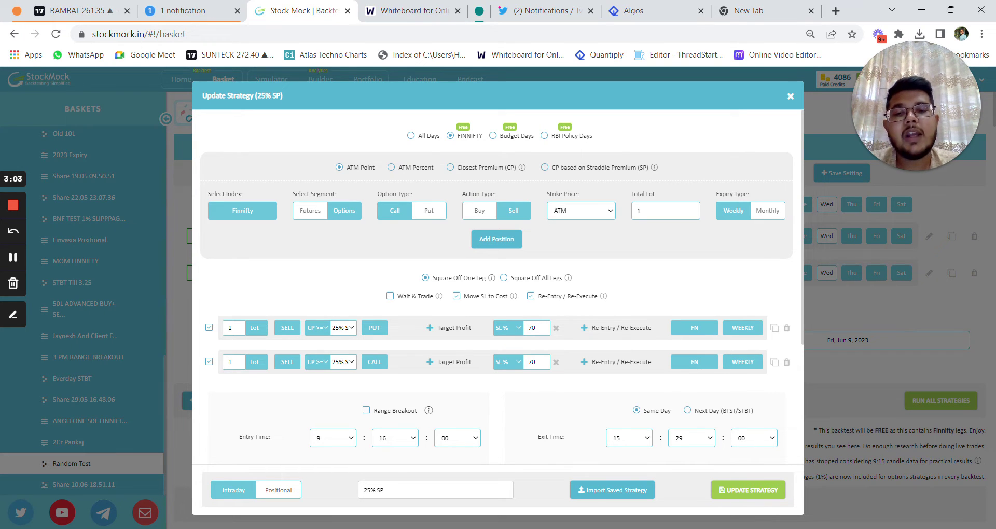
left_click(532, 362)
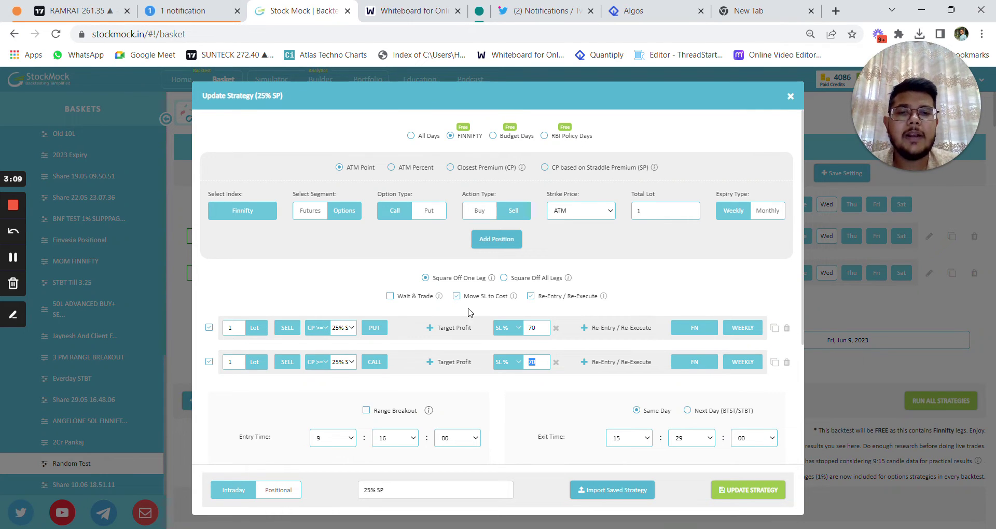
left_click(530, 296)
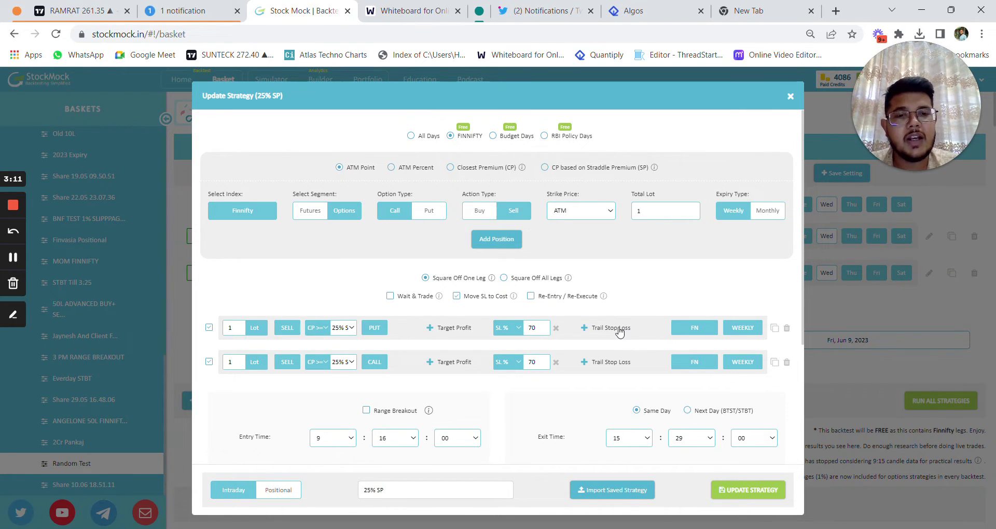
Examine the 25% SP strategy's legs, entry and exit times, and Protect The Profits amounts.
scroll(627, 353, "down", 3)
scroll(626, 358, "up", 2)
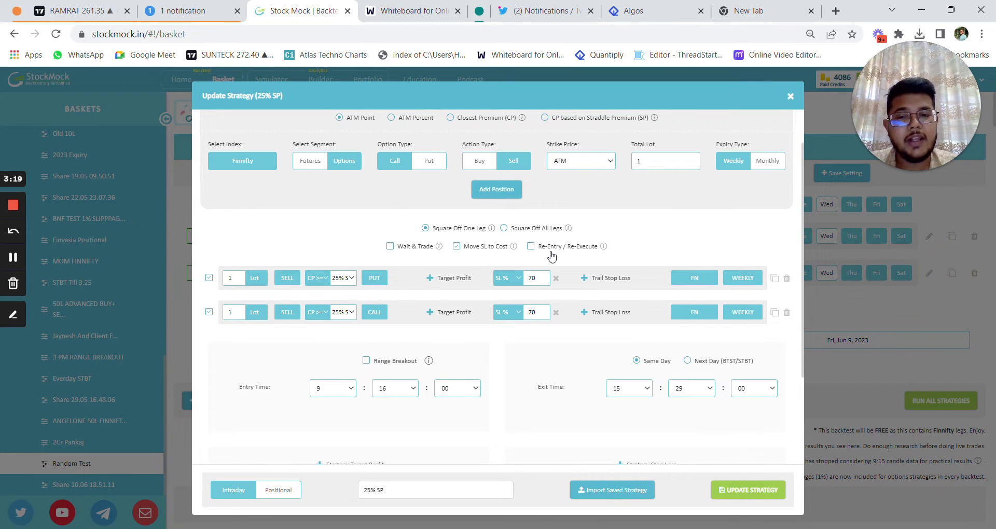
scroll(552, 256, "down", 2)
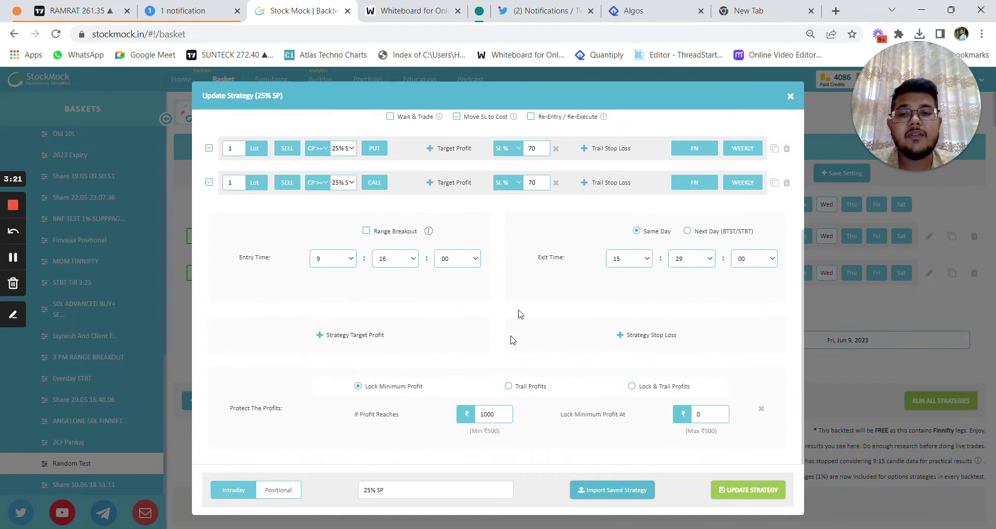
left_click_drag(493, 414, 473, 421)
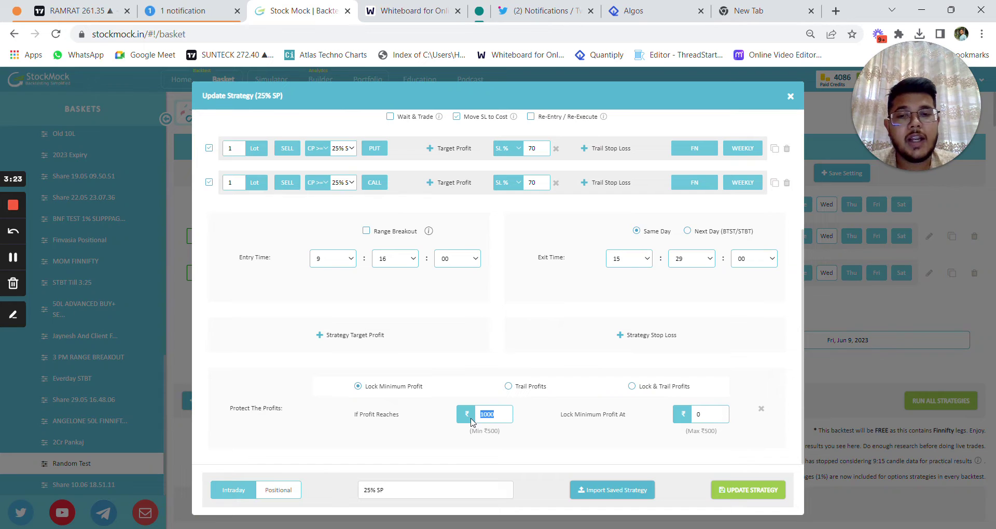
left_click(495, 414)
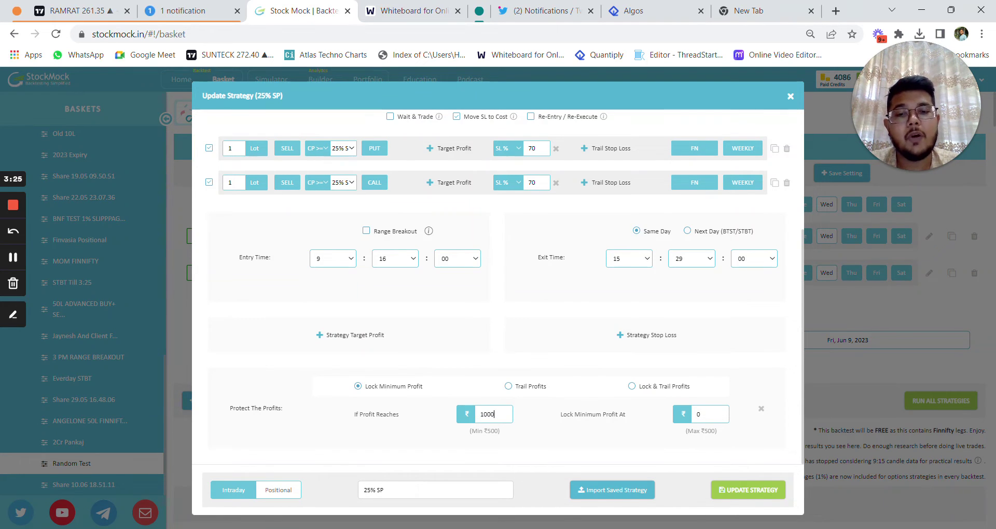
left_click(698, 414)
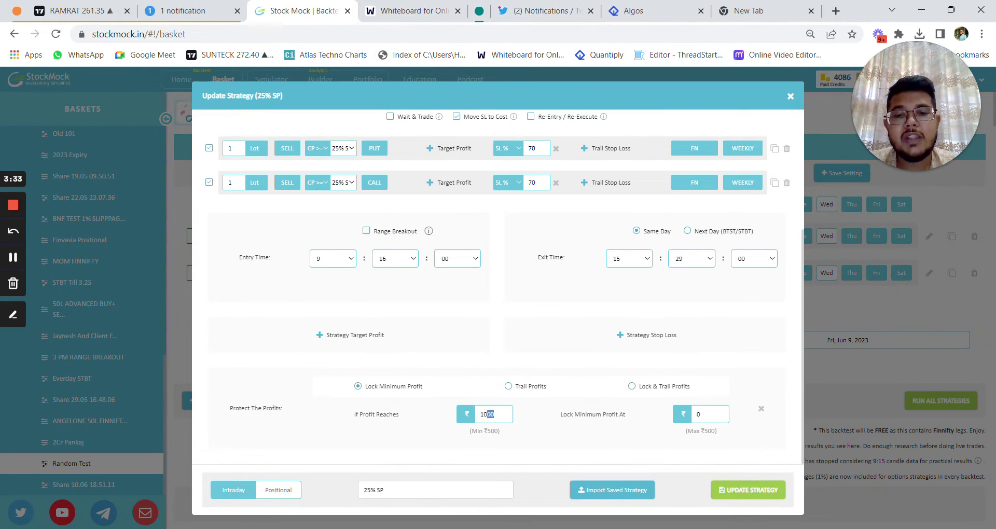
Switch to the web whiteboard and write "25 Rs" in dark green on an empty area, underlined twice.
left_click(410, 12)
scroll(428, 275, "down", 2)
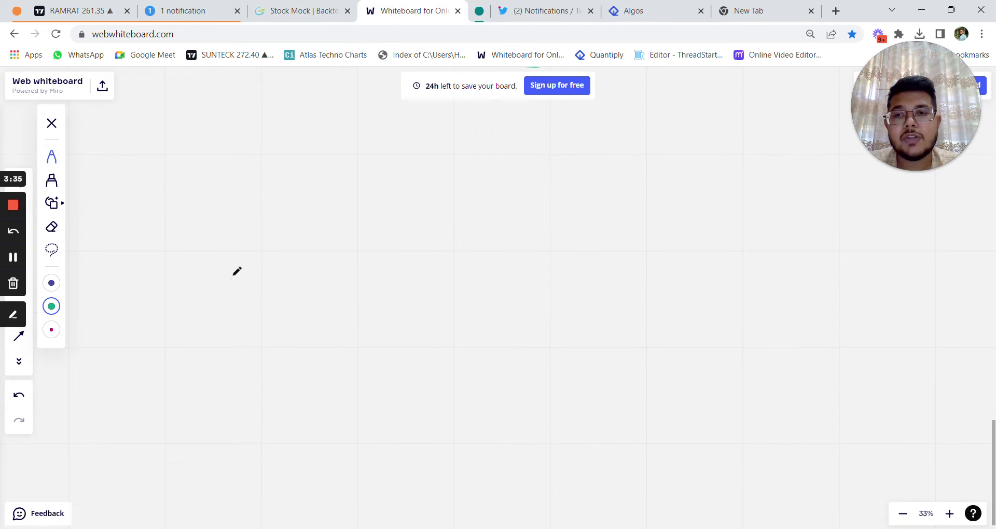
left_click_drag(231, 277, 362, 351)
mouse_move(424, 251)
left_mouse_down()
mouse_move(422, 302)
mouse_move(362, 351)
left_mouse_up()
mouse_move(498, 247)
left_mouse_down()
mouse_move(484, 351)
mouse_move(509, 297)
mouse_move(559, 354)
left_mouse_up()
left_click_drag(184, 401, 484, 366)
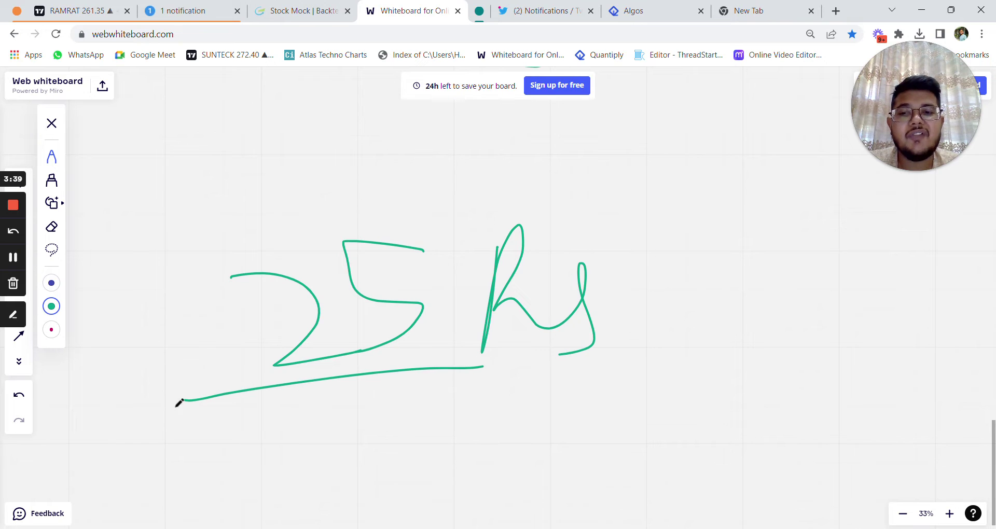
left_click_drag(171, 422, 405, 396)
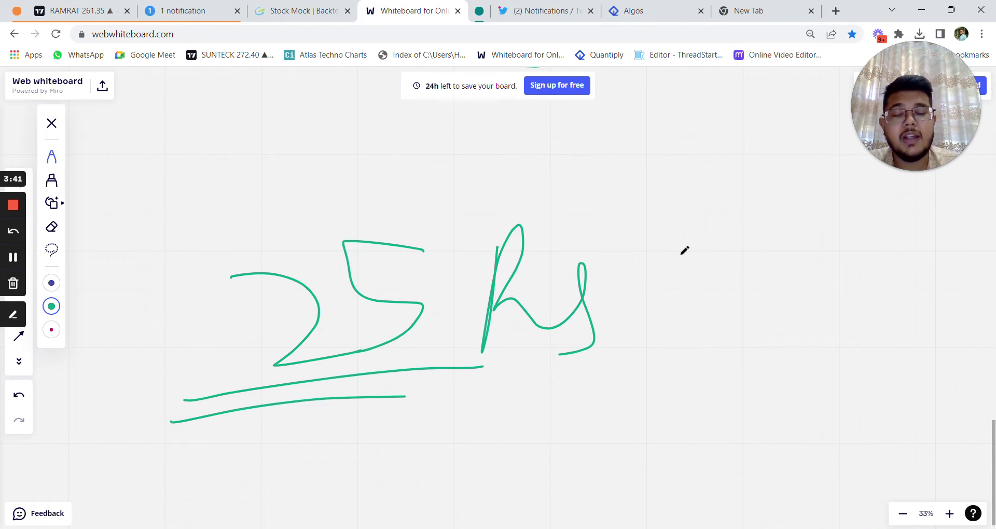
Draw a dark green curved arrow below the 25 Rs note pointing to a double-underlined 0, and select the red pen.
scroll(519, 369, "down", 5)
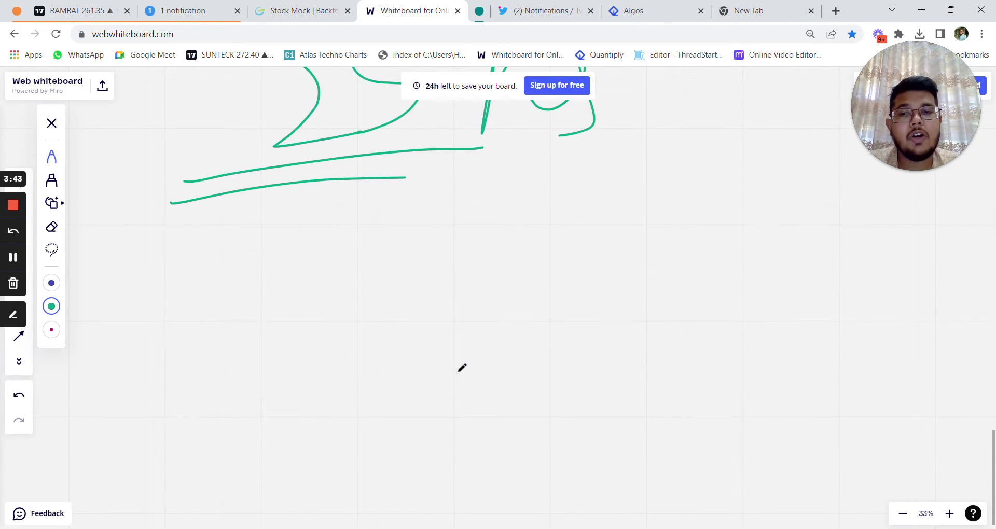
mouse_move(192, 293)
left_mouse_down()
mouse_move(282, 331)
mouse_move(366, 336)
mouse_move(349, 380)
left_mouse_up()
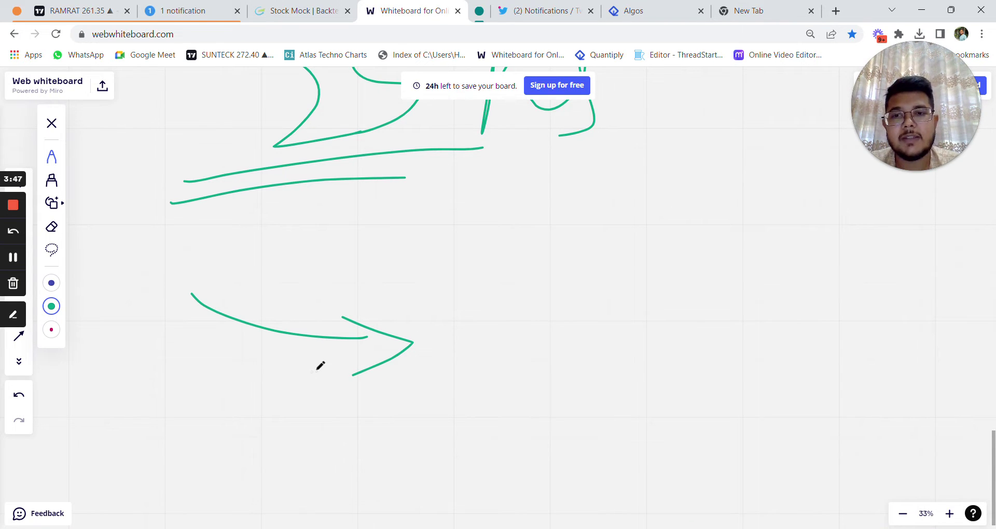
left_click_drag(547, 295, 552, 310)
left_click_drag(439, 398, 569, 381)
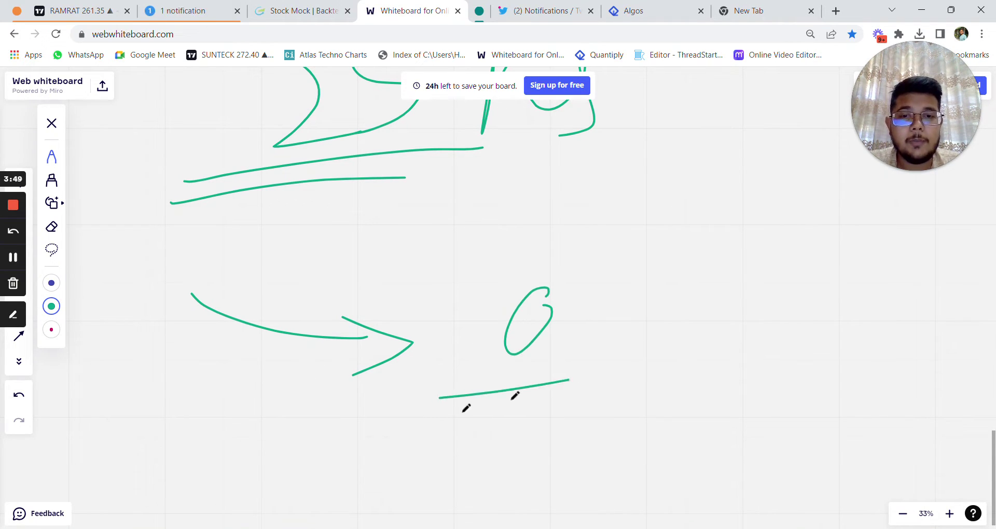
left_click_drag(431, 416, 581, 410)
left_click(51, 329)
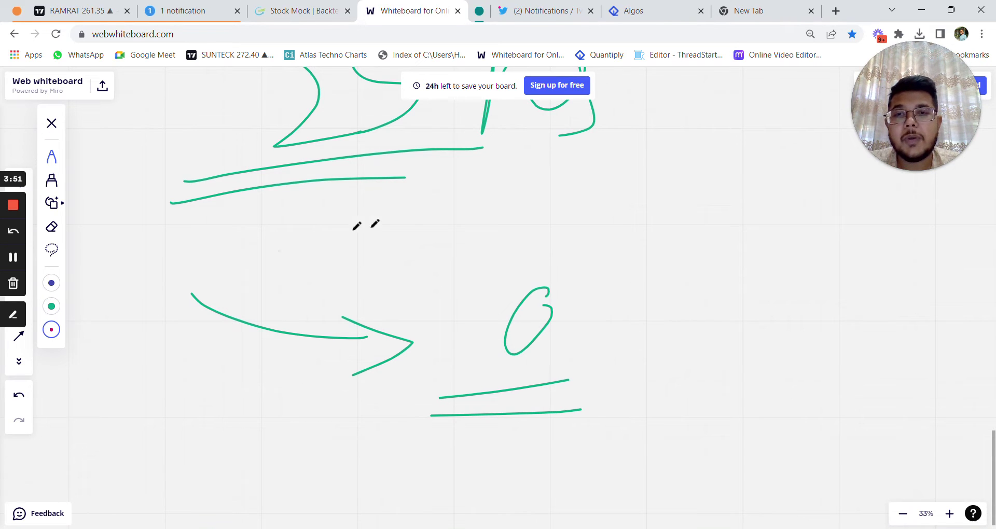
scroll(374, 223, "up", 3)
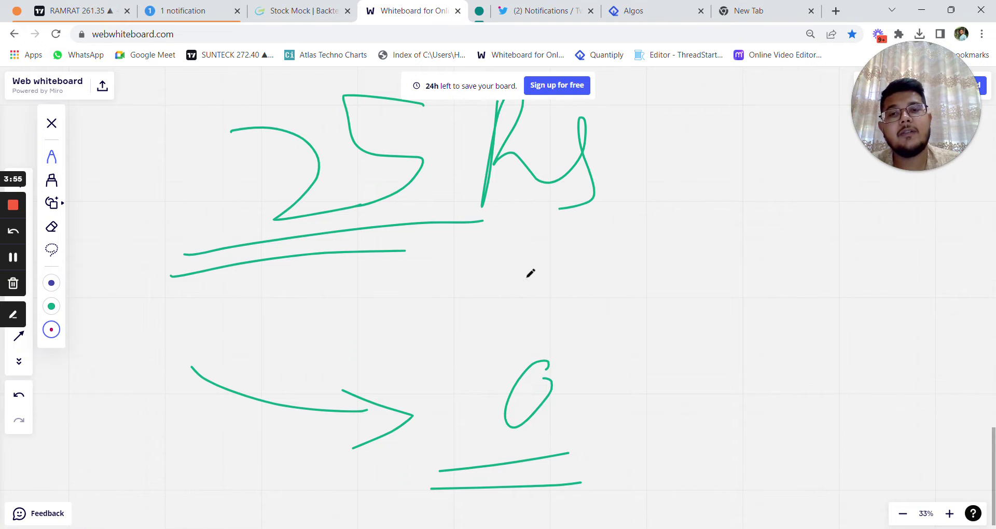
Switch to StockMock and examine the If Profit Reaches and Lock Minimum Profit At settings of the 25% SP strategy.
left_click(301, 10)
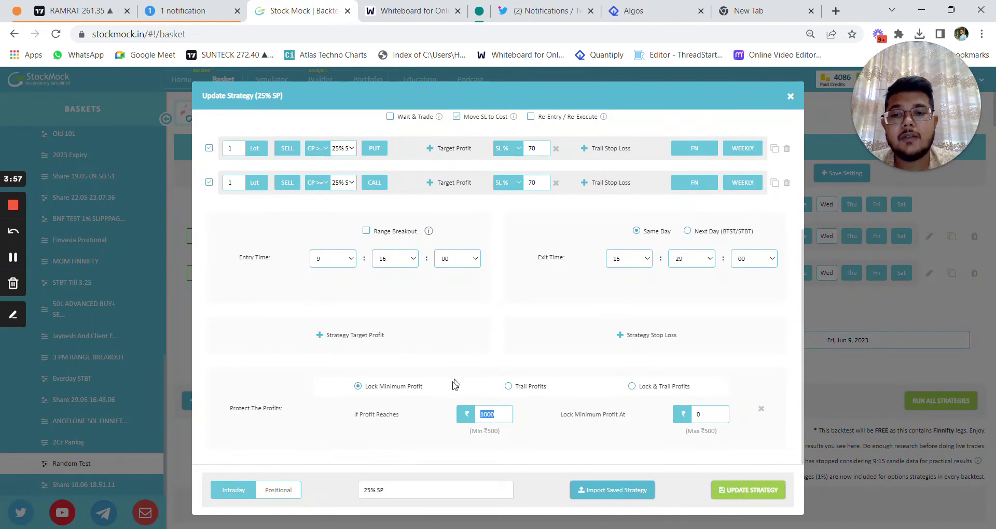
left_click_drag(355, 415, 415, 421)
left_click_drag(563, 418, 652, 434)
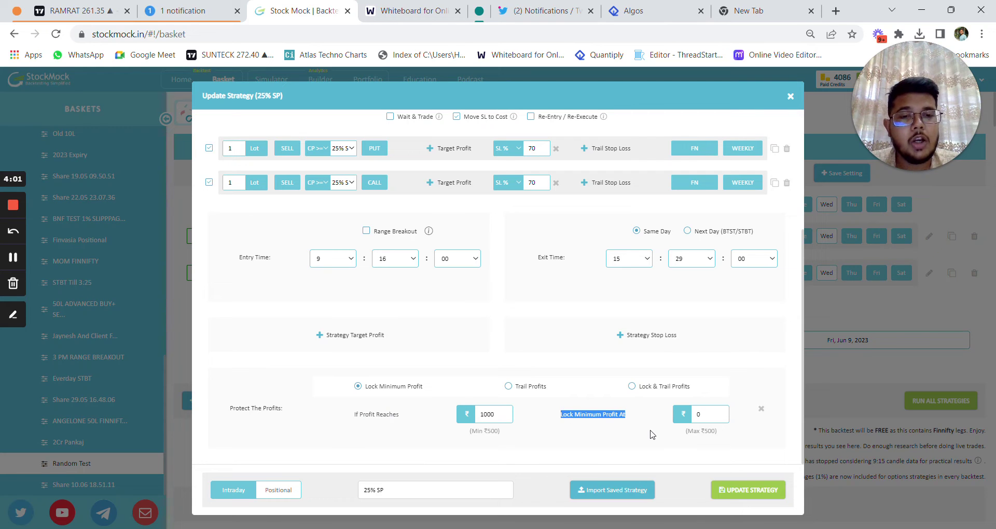
left_click(702, 415)
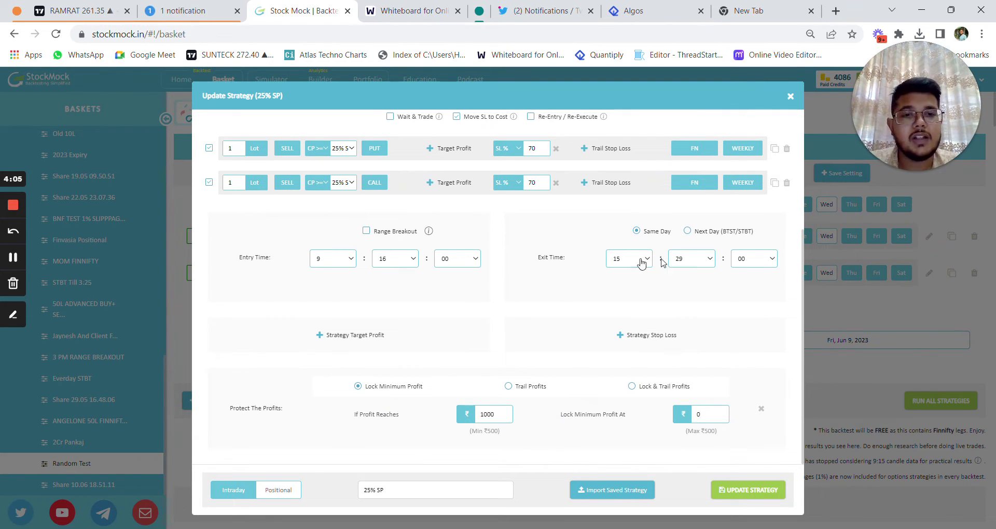
Try to set the 25% SP strategy's exit time to 15:25 and close the strategy without updating it.
left_click(700, 266)
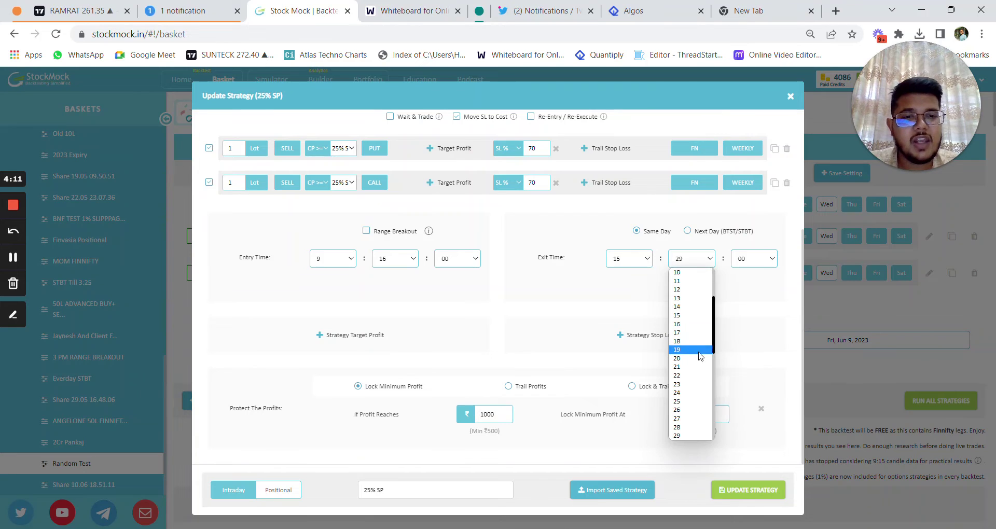
left_click(693, 401)
left_click(762, 489)
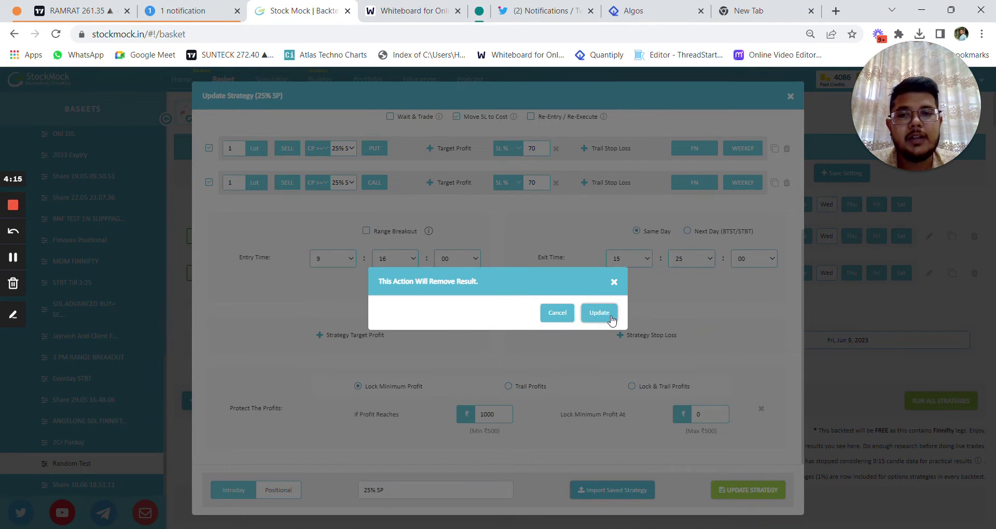
left_click(614, 282)
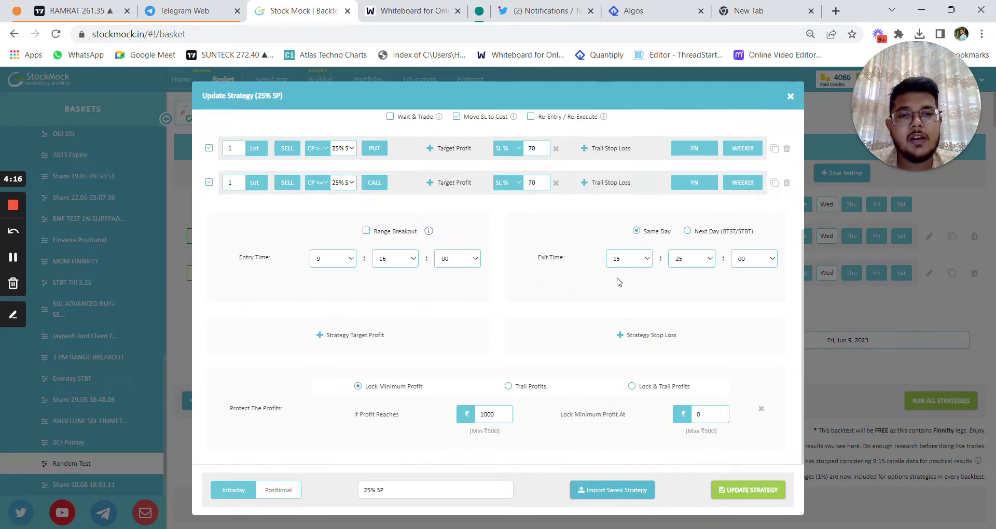
left_click(791, 97)
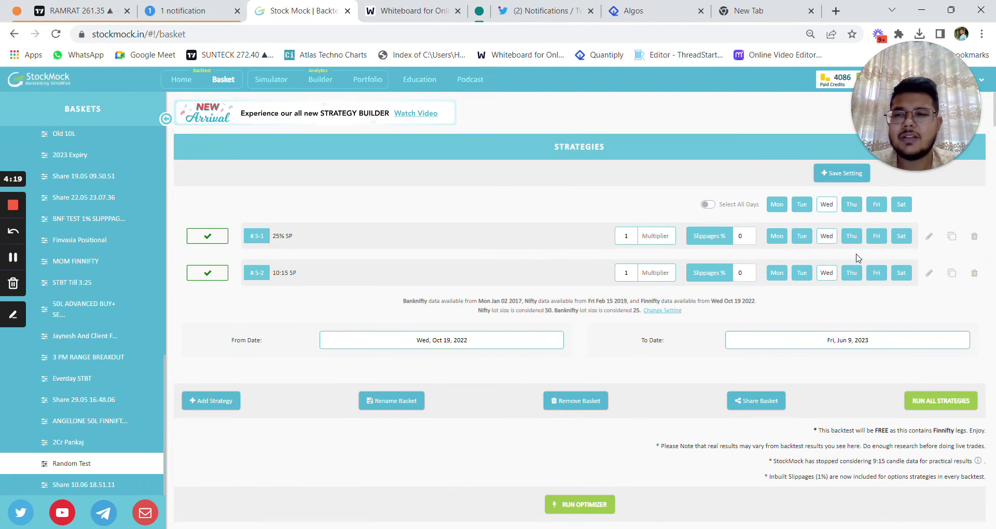
Open the 10:15 SP strategy and examine its put and call legs, stop losses, re-execute settings and times.
left_click(929, 274)
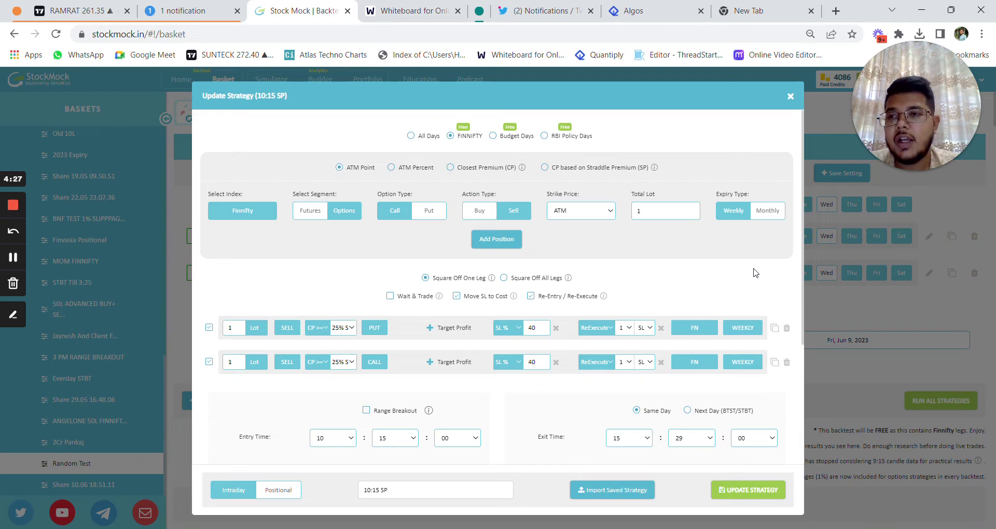
left_click(791, 97)
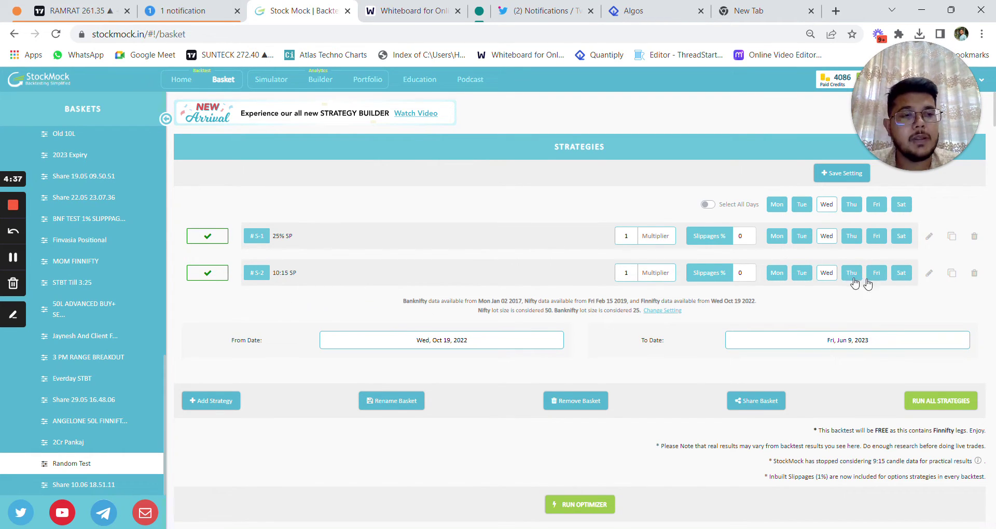
left_click(930, 274)
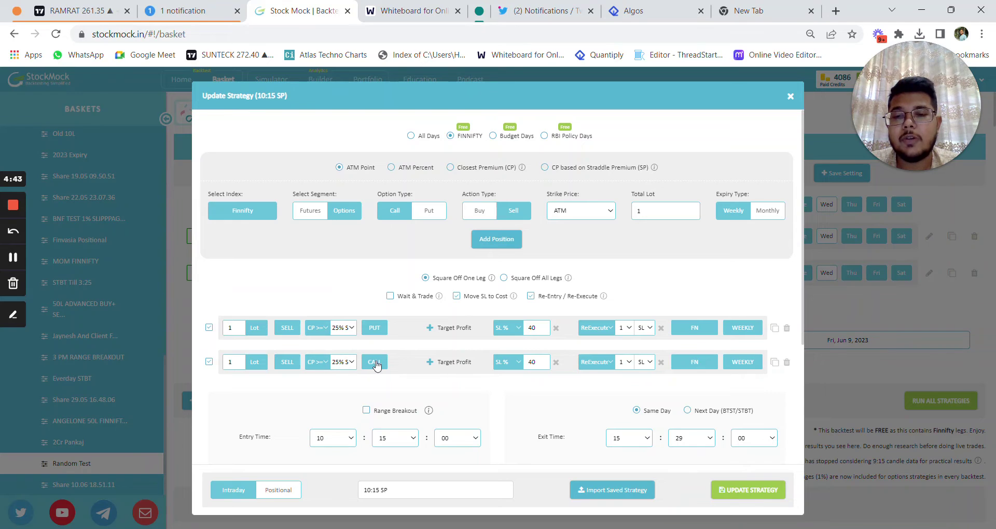
scroll(503, 401, "down", 3)
scroll(514, 394, "up", 2)
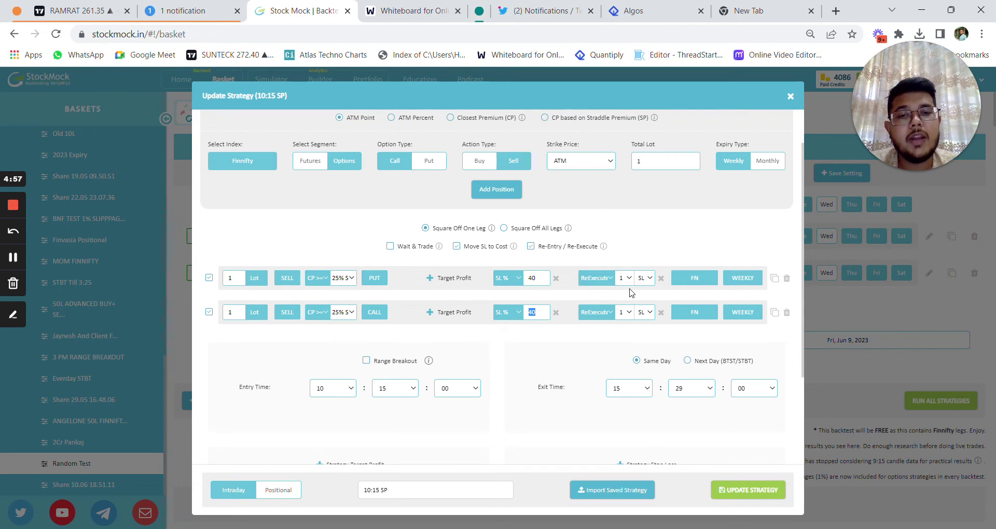
Switch to the web whiteboard, draw a falling zigzag price line in red on an empty area and write "PE - SL" below it.
left_click(407, 10)
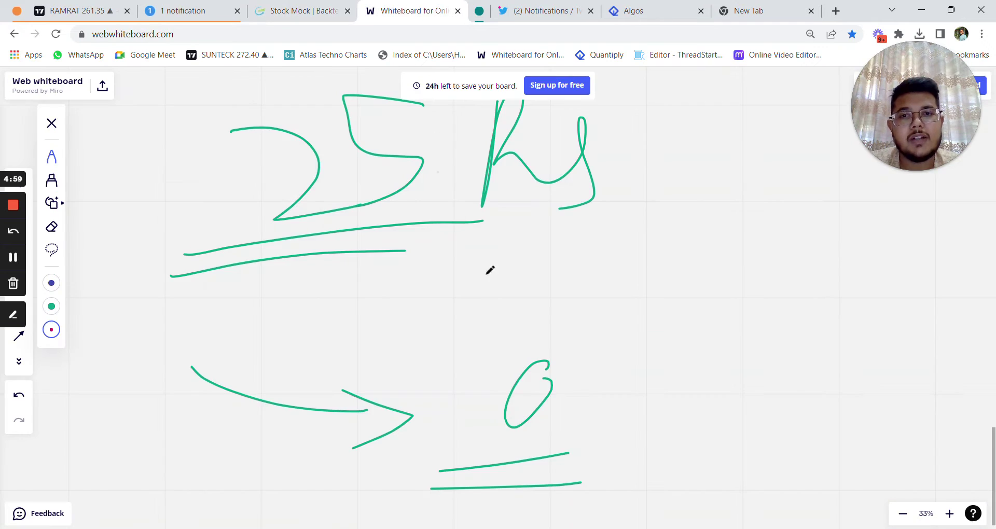
mouse_move(130, 191)
left_mouse_down()
mouse_move(152, 176)
mouse_move(207, 255)
mouse_move(231, 245)
mouse_move(278, 308)
mouse_move(309, 296)
mouse_move(366, 352)
mouse_move(384, 345)
mouse_move(411, 368)
left_mouse_up()
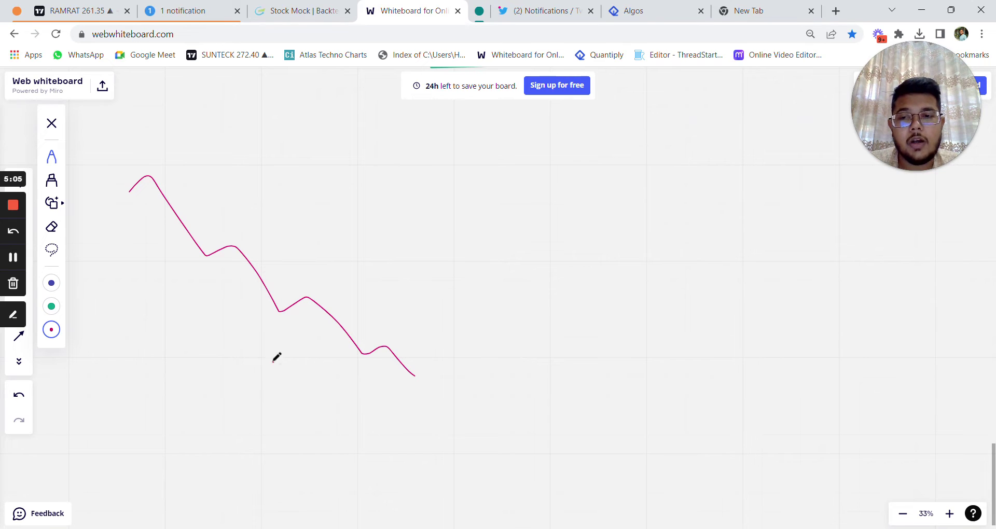
mouse_move(272, 361)
left_mouse_down()
mouse_move(283, 394)
mouse_move(292, 384)
mouse_move(302, 395)
mouse_move(304, 370)
left_mouse_up()
mouse_move(325, 392)
left_mouse_down()
mouse_move(378, 414)
mouse_move(429, 417)
left_mouse_up()
In green, draw an arrow pointing to the "PE - SL" label and write "30" above the falling price line.
left_click(51, 306)
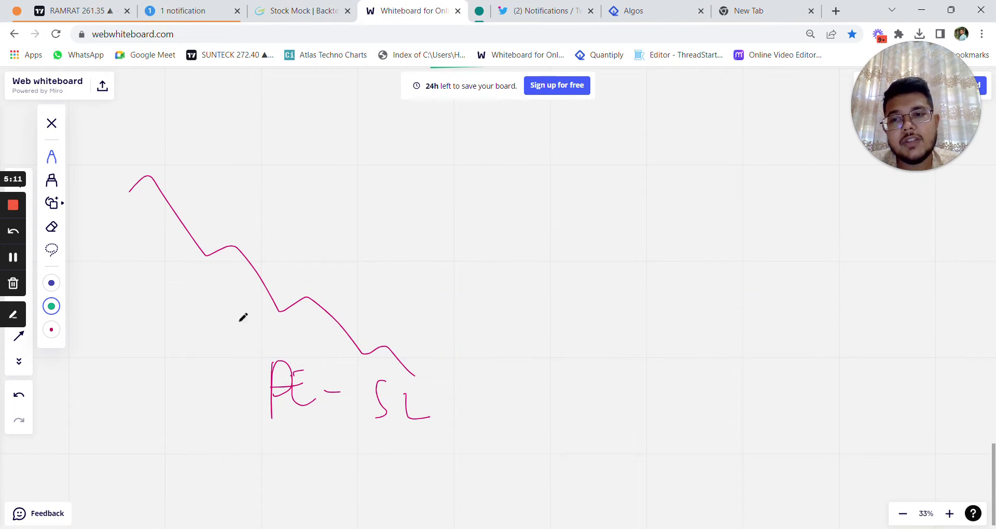
mouse_move(165, 313)
left_mouse_down()
mouse_move(268, 363)
mouse_move(251, 371)
left_mouse_up()
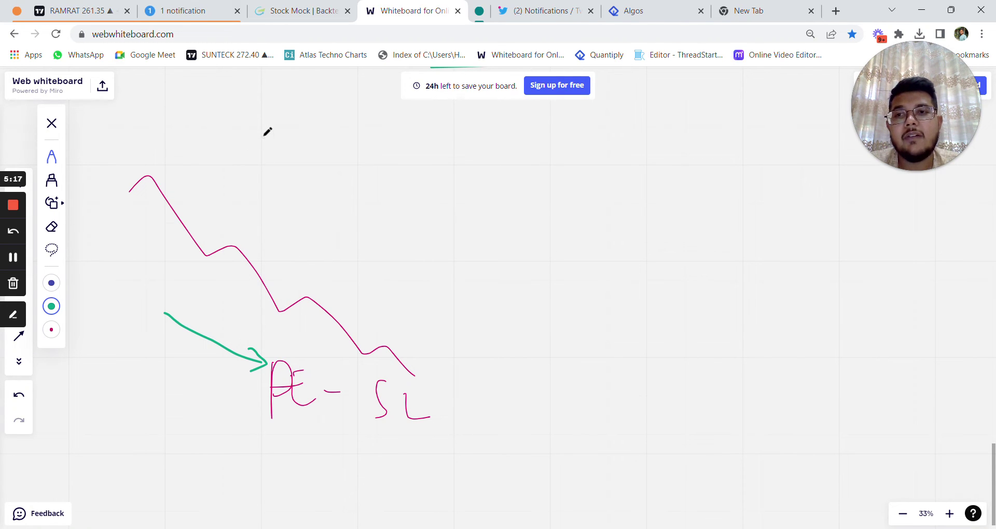
mouse_move(247, 140)
left_mouse_down()
mouse_move(265, 140)
mouse_move(284, 200)
left_mouse_up()
left_click_drag(310, 138, 332, 169)
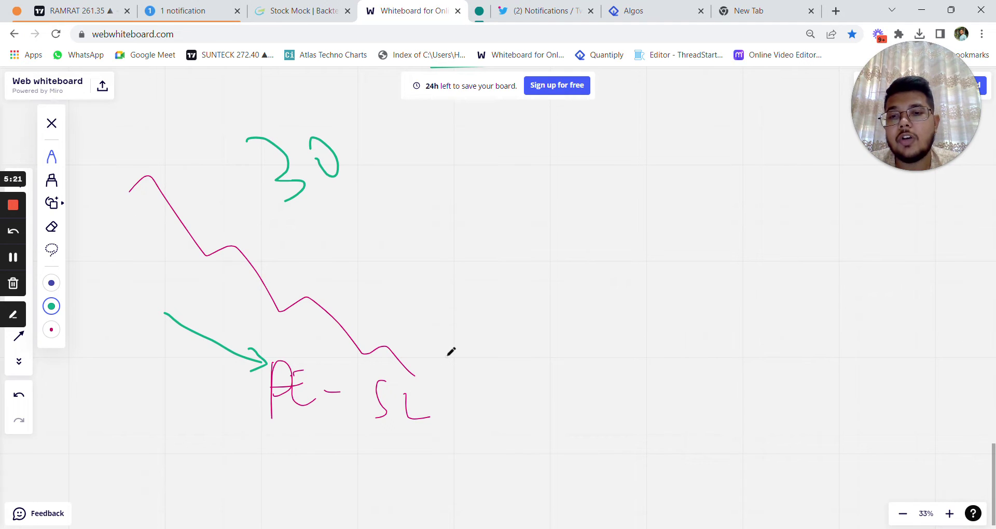
Write "60 - 65" in green beside the "PE - SL" label, underline it twice and add a crossed mark after it.
left_click_drag(467, 346, 474, 362)
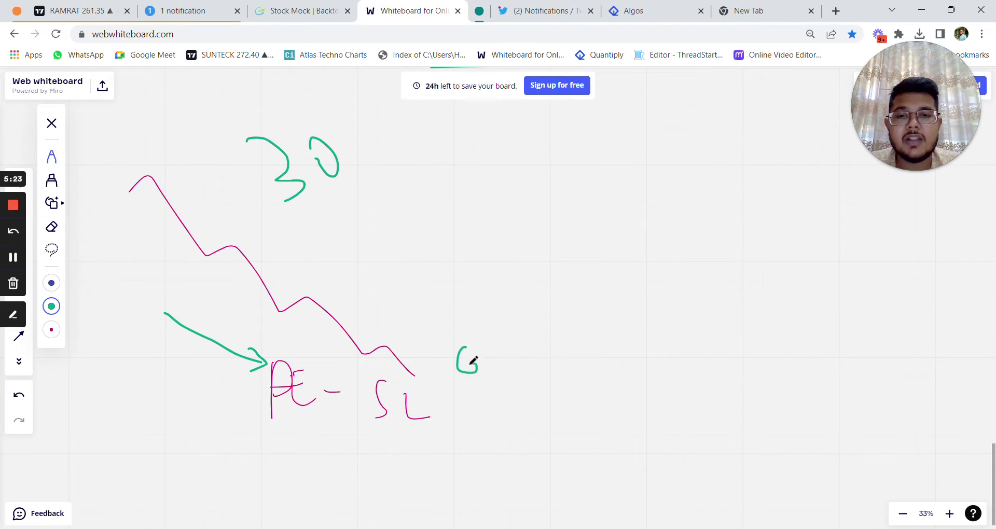
left_click_drag(490, 330, 555, 352)
mouse_move(588, 322)
left_mouse_down()
mouse_move(585, 355)
mouse_move(628, 373)
left_mouse_up()
left_click_drag(624, 338, 638, 334)
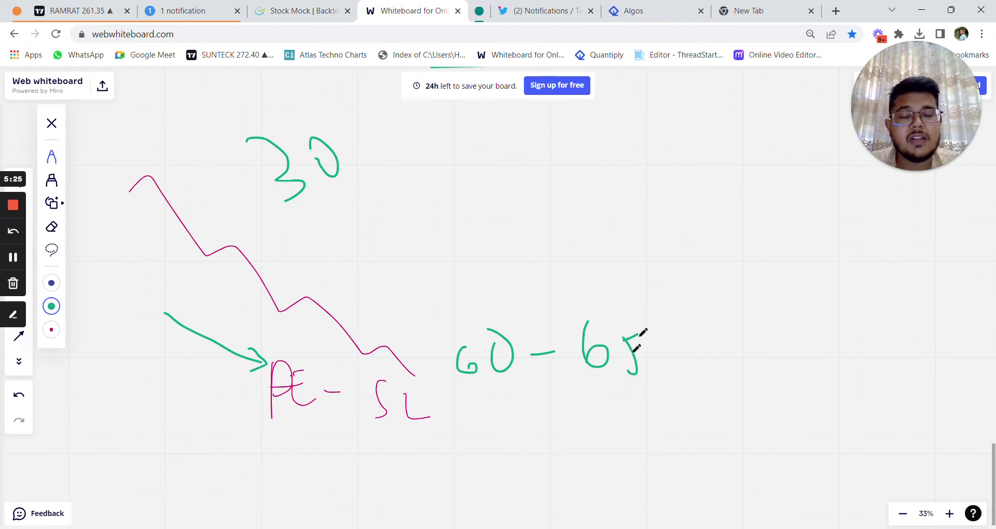
left_click_drag(491, 403, 671, 403)
left_click_drag(506, 426, 646, 426)
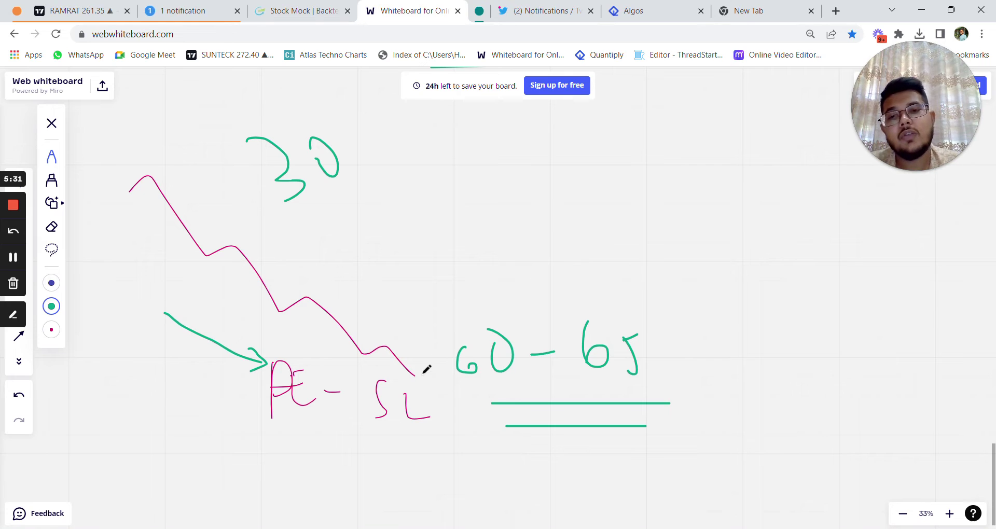
mouse_move(725, 321)
left_mouse_down()
mouse_move(677, 352)
mouse_move(672, 323)
mouse_move(737, 360)
left_mouse_up()
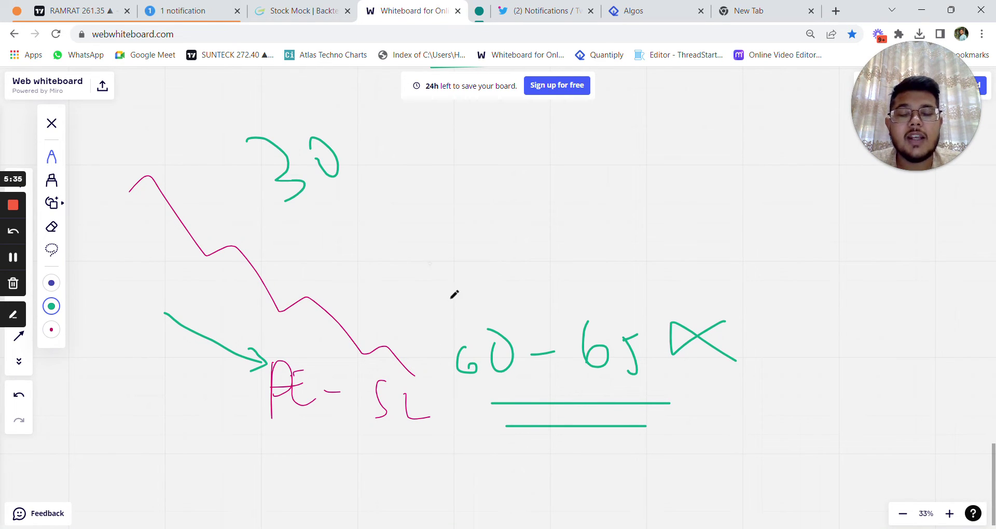
Write "25%" in green on the empty area below the "PE - SL" label.
scroll(460, 306, "down", 3)
scroll(420, 356, "up", 2)
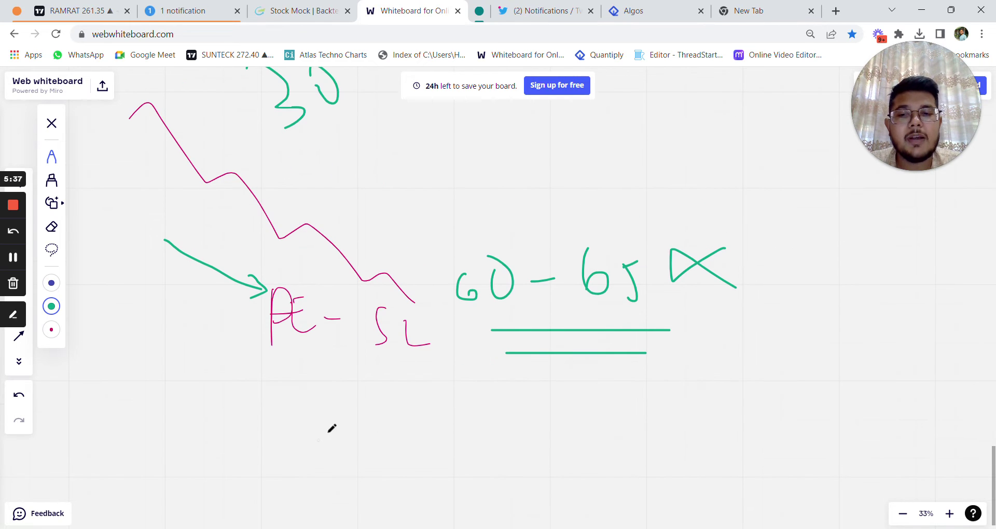
mouse_move(334, 428)
left_mouse_down()
mouse_move(467, 451)
mouse_move(429, 461)
left_mouse_up()
left_click_drag(520, 412, 496, 459)
left_click(477, 435)
left_click(543, 456)
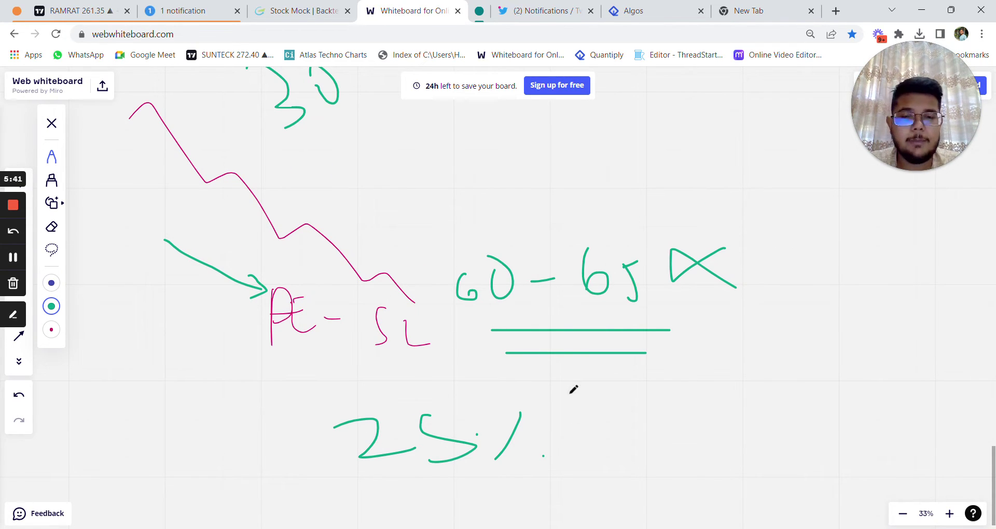
Switch to StockMock and examine the 10:15 SP strategy's Lock Minimum Profit settings and the put leg's straddle premium percentage options.
scroll(539, 387, "up", 2)
left_click(289, 8)
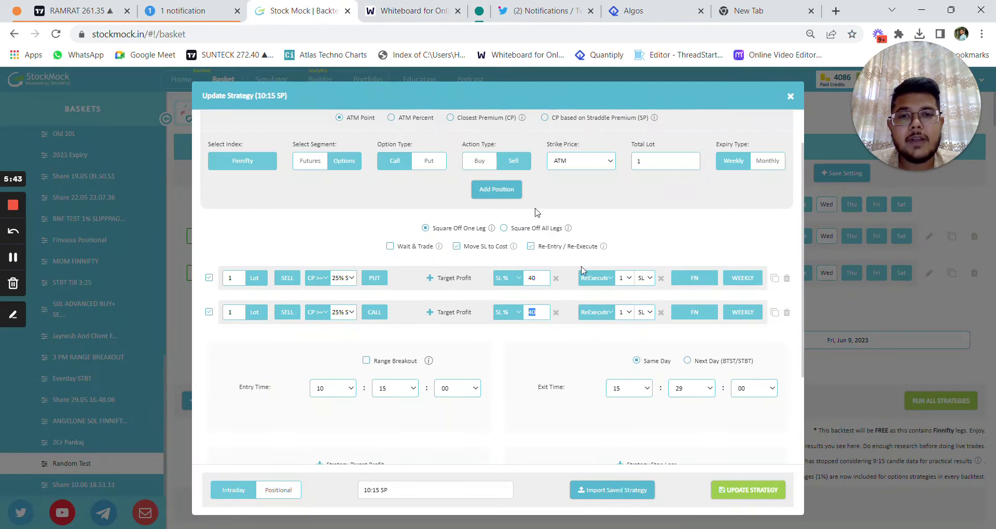
scroll(557, 390, "down", 3)
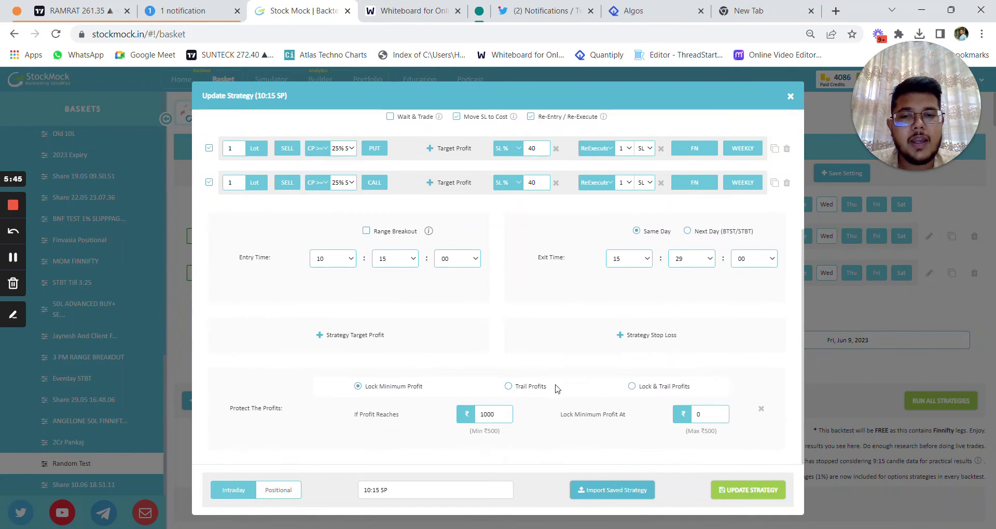
double_click(475, 417)
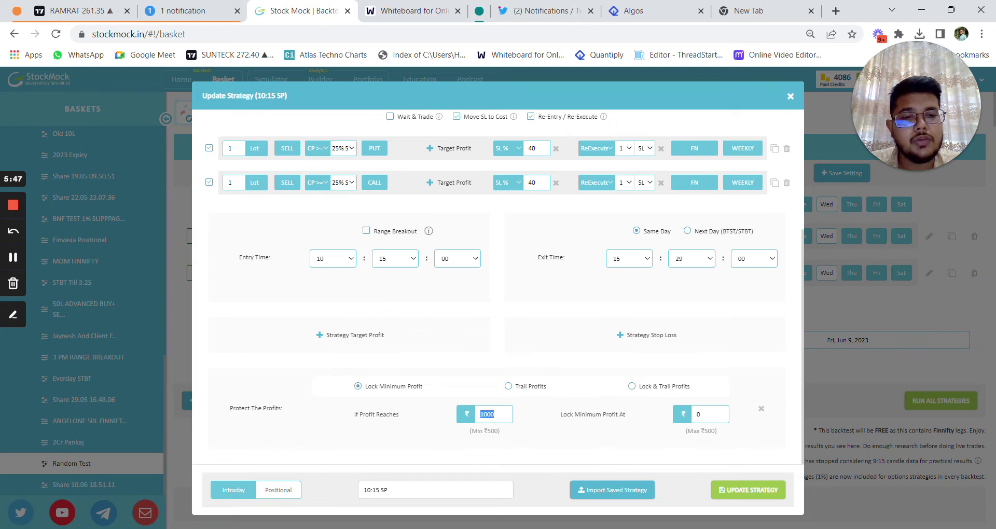
left_click(697, 414)
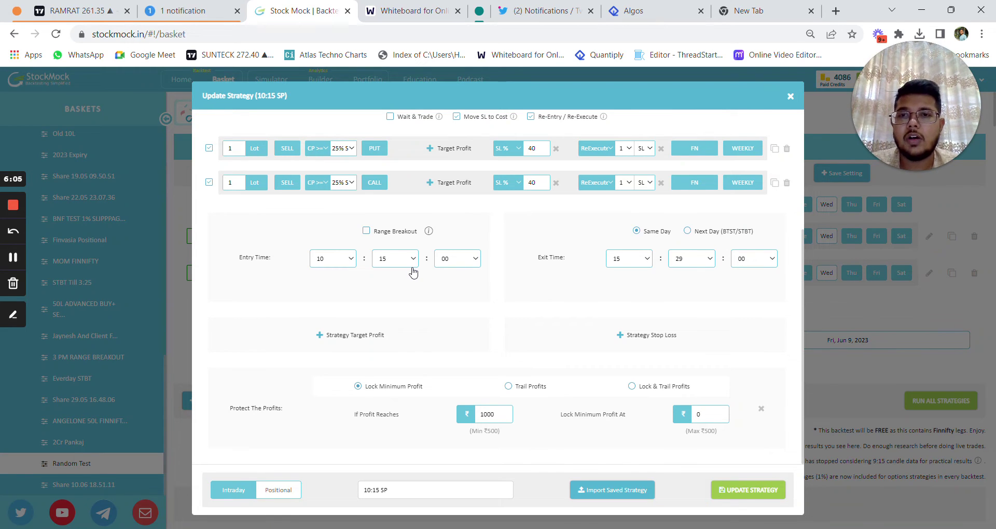
left_click(345, 148)
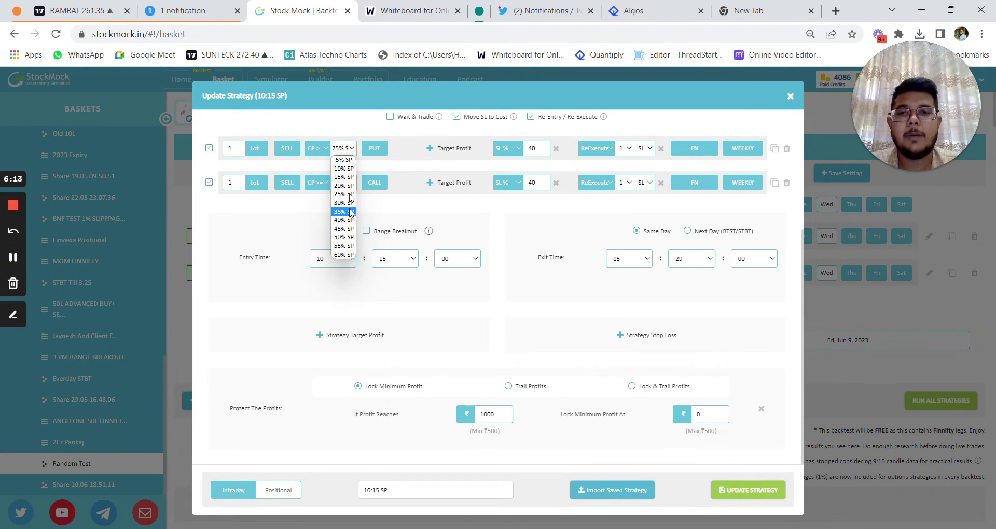
left_click(485, 213)
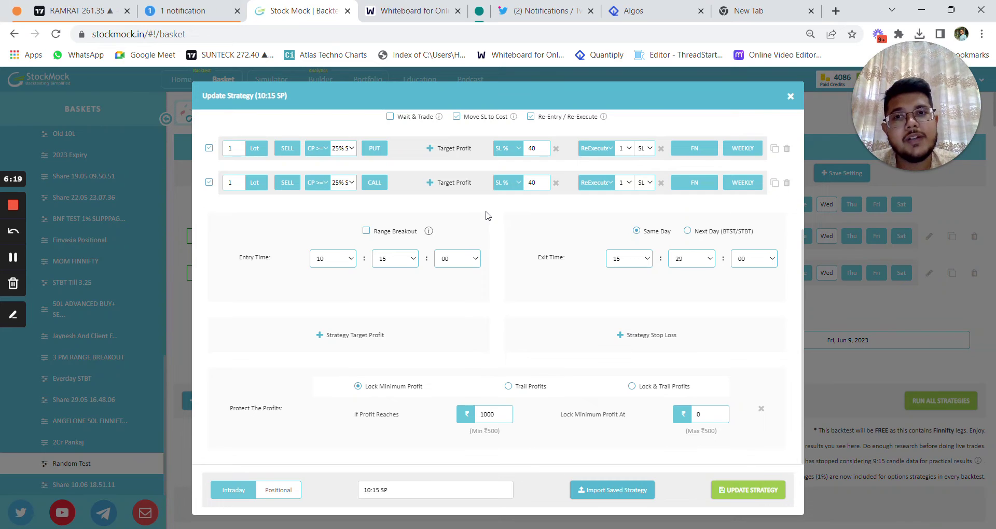
Close the 10:15 SP strategy without updating it and examine the basket's estimated margin and the strategies' multipliers.
left_click(791, 97)
scroll(680, 250, "down", 5)
scroll(680, 250, "down", 3)
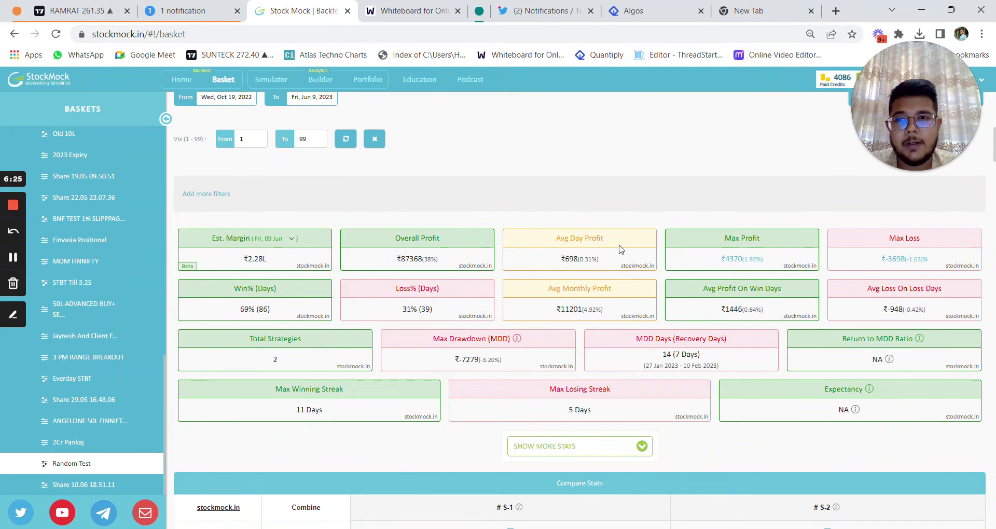
left_click_drag(240, 262, 267, 261)
left_click(273, 265)
left_click(274, 267)
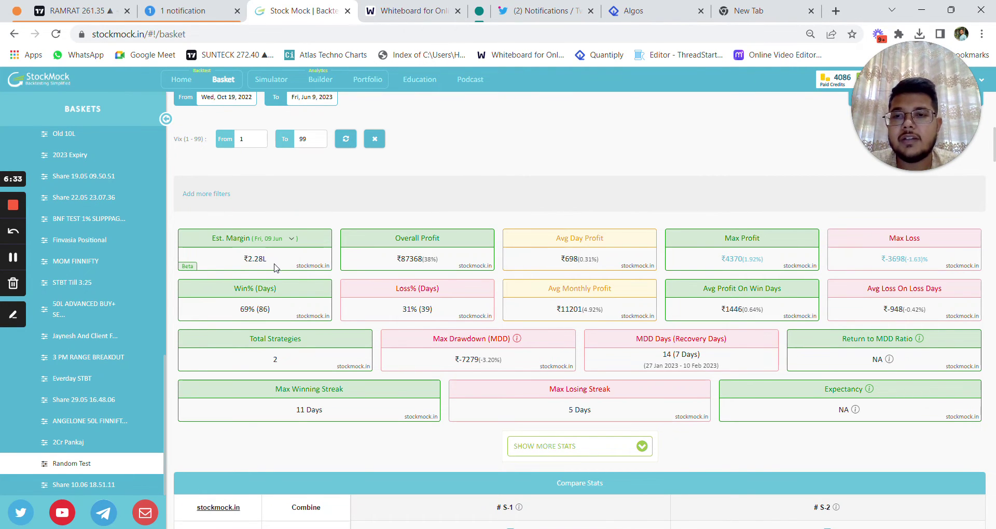
left_click_drag(241, 262, 283, 265)
scroll(559, 219, "up", 1)
scroll(602, 218, "up", 7)
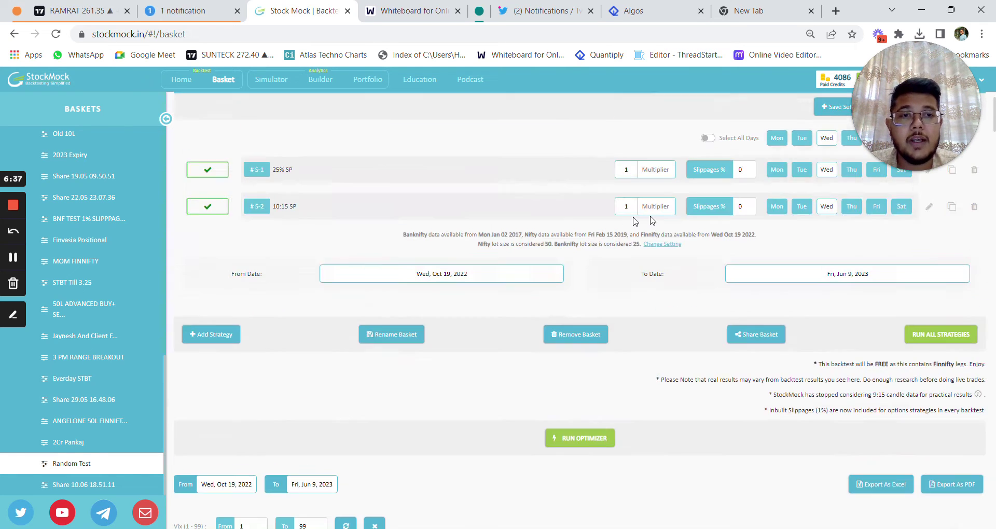
Examine the average monthly profit in the combined backtest statistics and return to the strategy list.
scroll(626, 268, "down", 5)
scroll(627, 269, "down", 3)
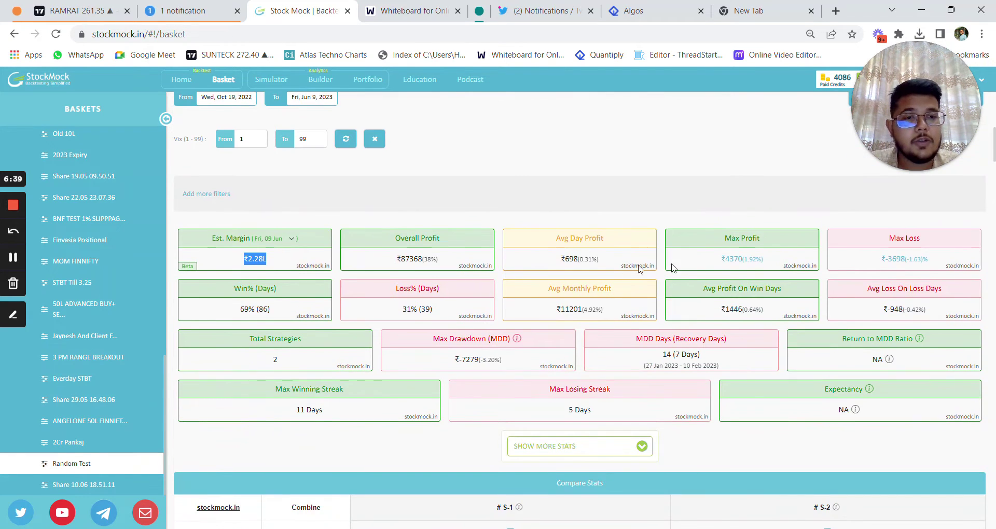
left_click_drag(538, 323, 491, 332)
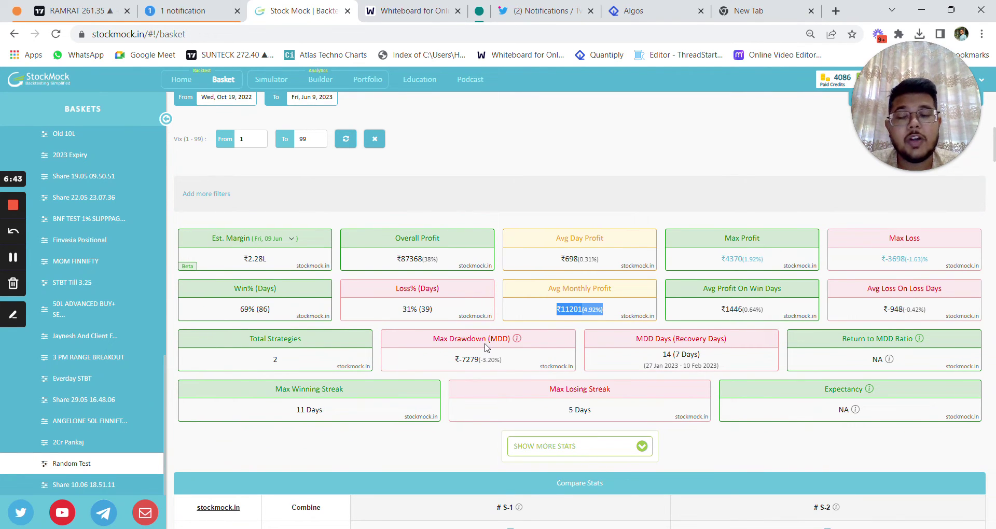
scroll(642, 310, "up", 4)
scroll(642, 309, "up", 5)
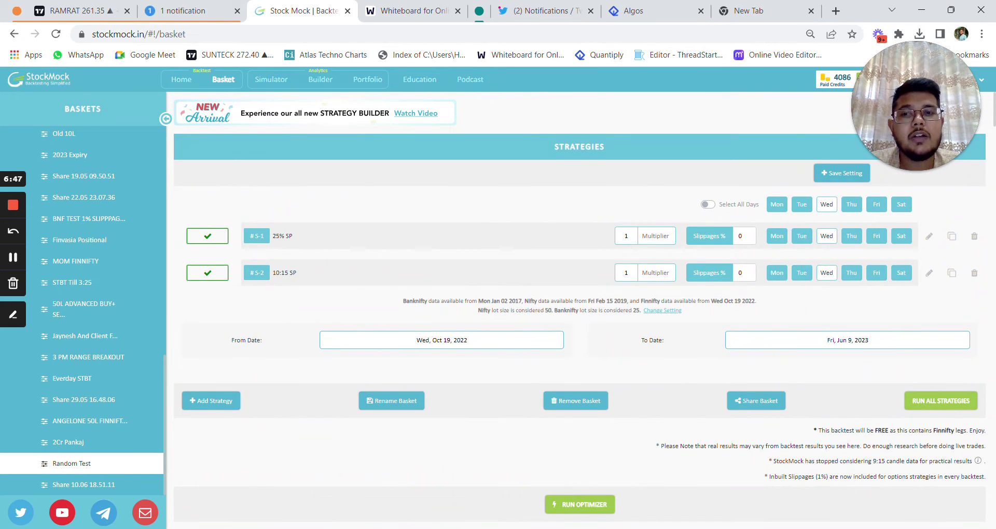
Examine the average profit on win days, average loss on loss days, max drawdown, win and loss percentages and overall profit.
scroll(623, 264, "down", 3)
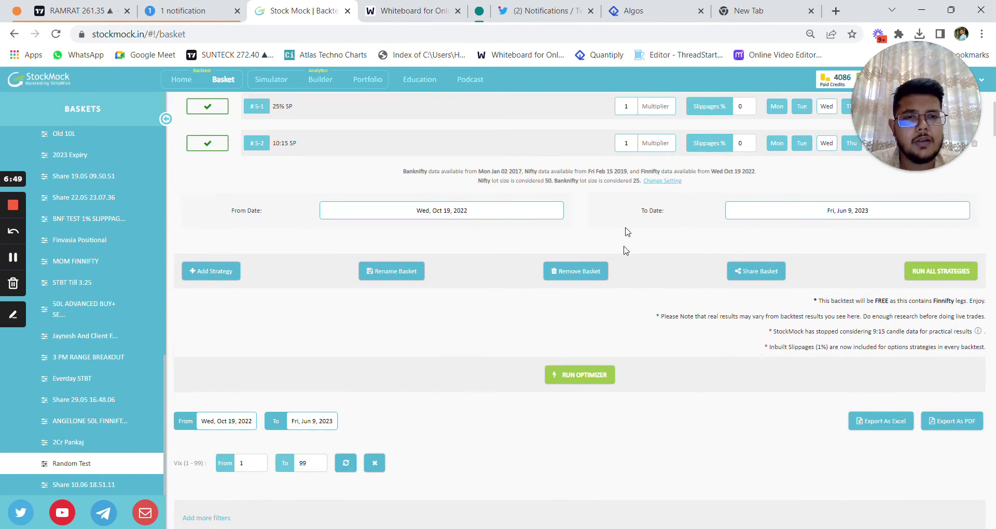
scroll(643, 318, "down", 10)
scroll(643, 322, "up", 3)
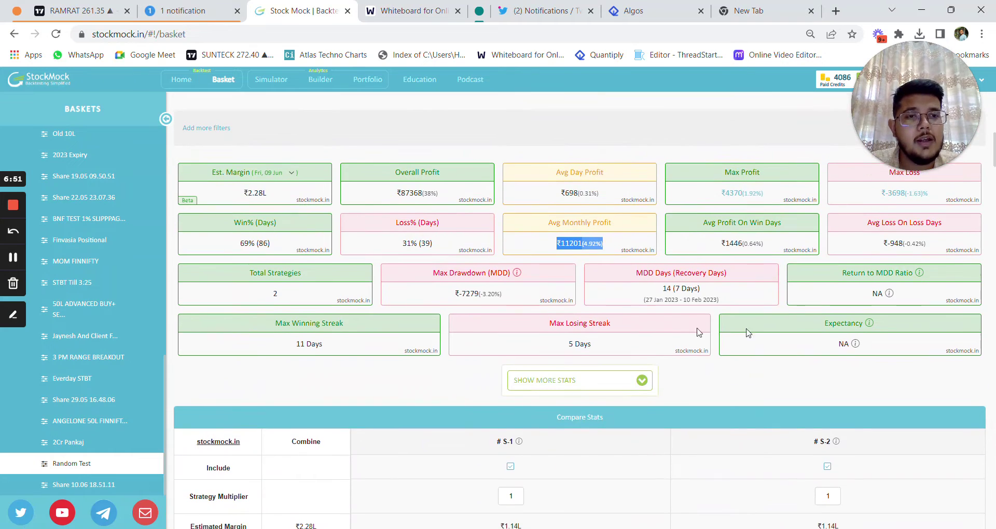
left_click_drag(766, 245, 640, 255)
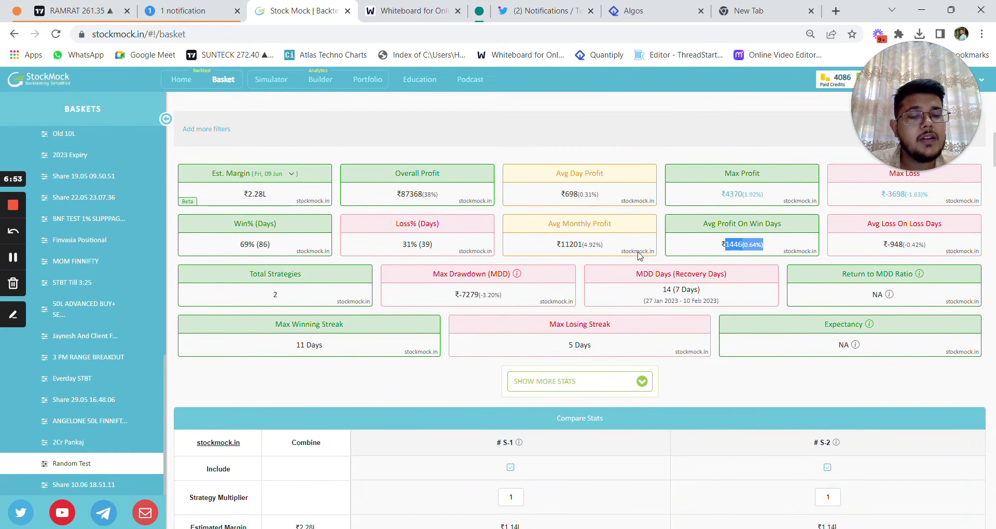
left_click_drag(937, 247, 881, 245)
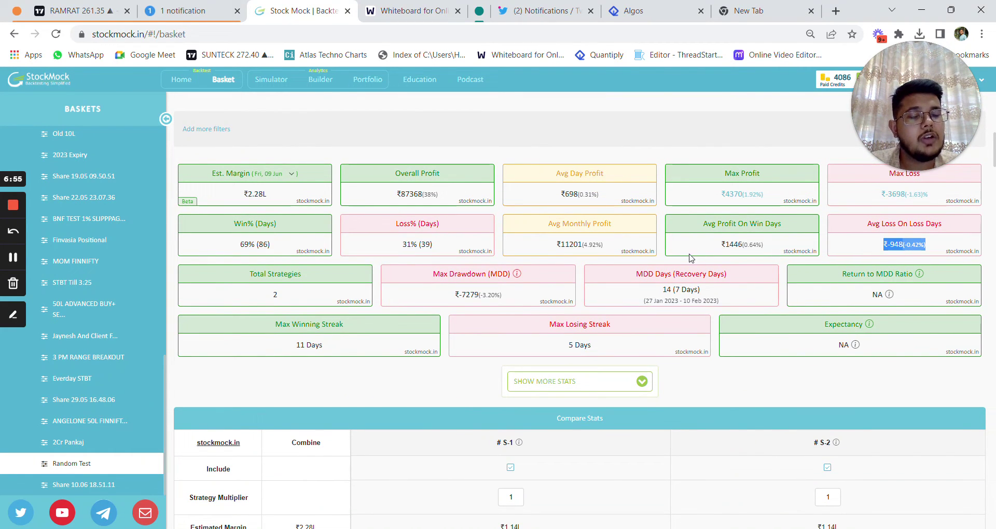
left_click_drag(454, 295, 521, 300)
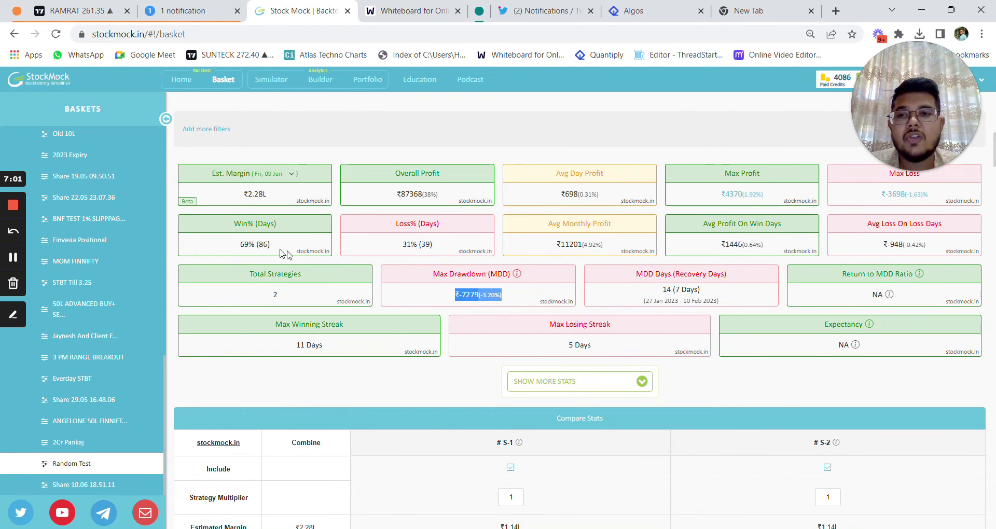
left_click_drag(224, 253, 279, 253)
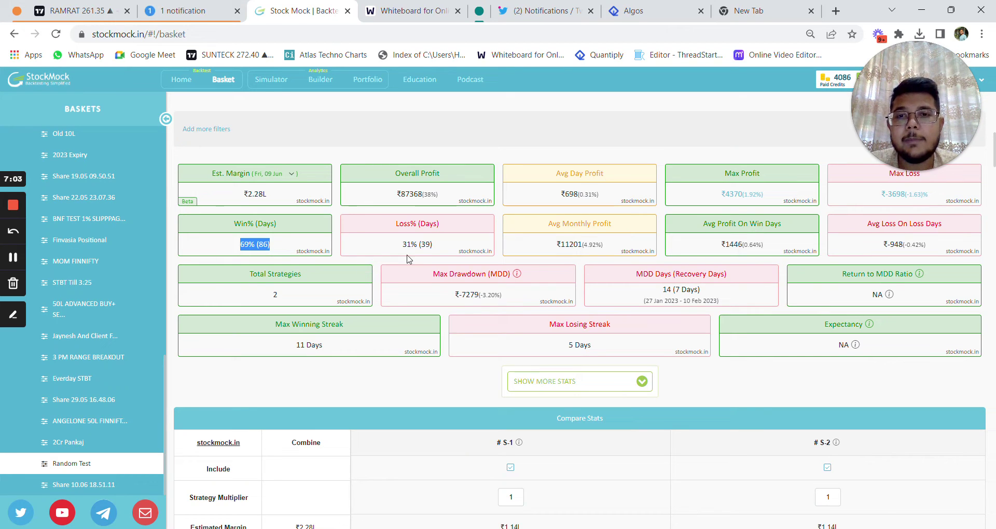
left_click_drag(403, 253, 436, 249)
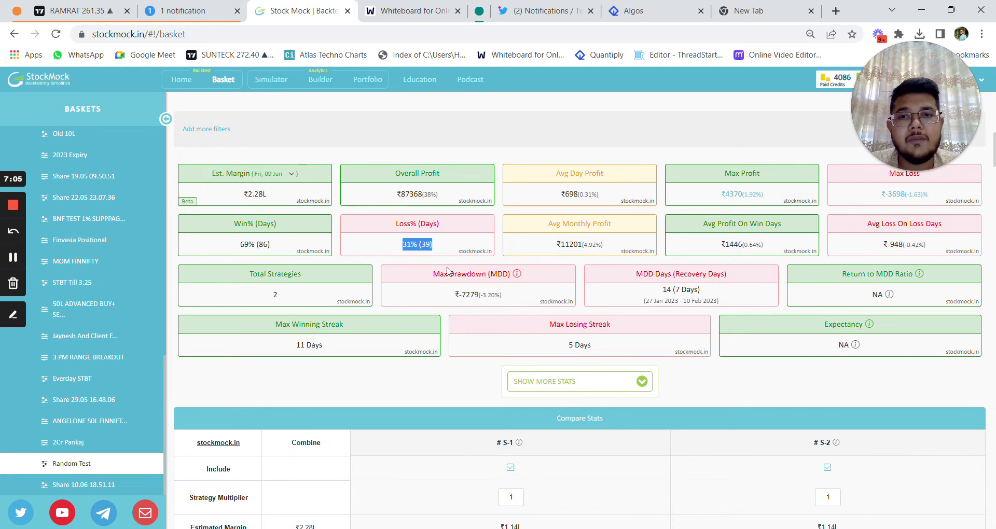
left_click(450, 201)
left_click_drag(450, 201, 390, 202)
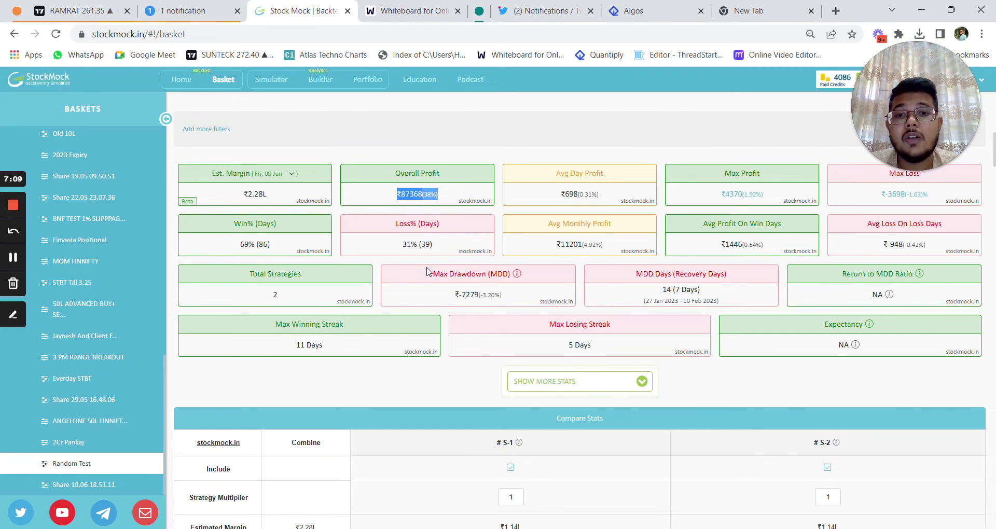
Examine the Monthly Breakup table of the combined backtest for 2022 and 2023.
scroll(427, 273, "down", 5)
scroll(430, 278, "up", 4)
scroll(430, 279, "down", 15)
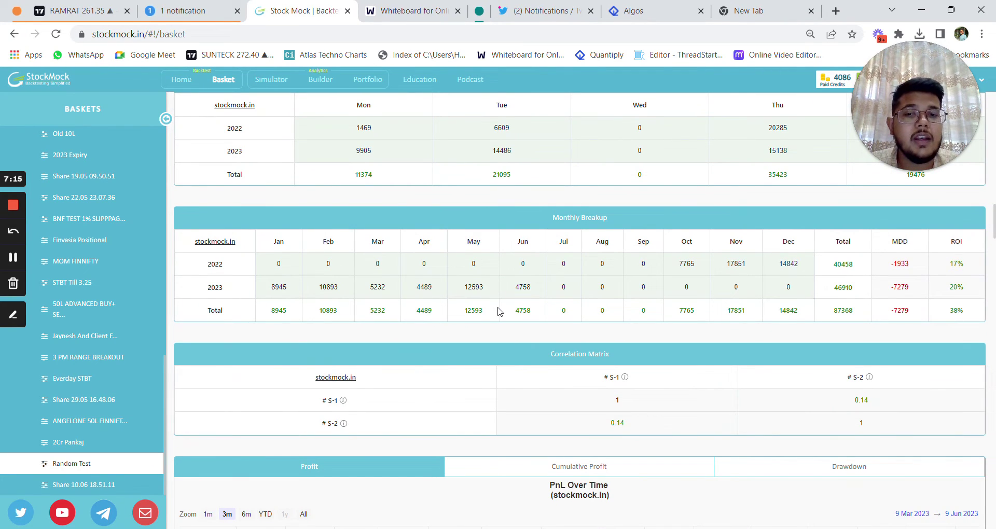
scroll(501, 312, "up", 15)
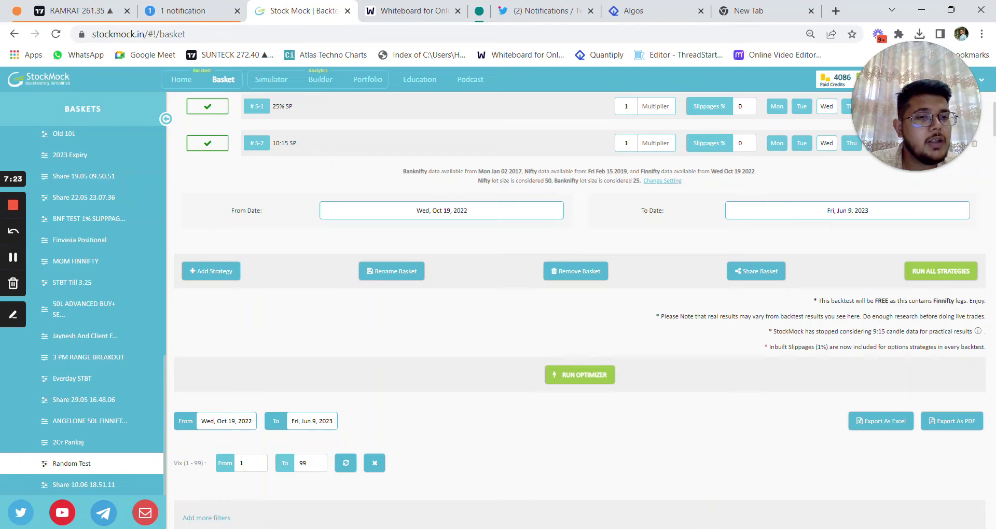
Examine the note on inbuilt 1% slippages and the slippage options in the basket settings, closing them without saving.
left_click_drag(782, 347, 940, 347)
left_click(816, 356)
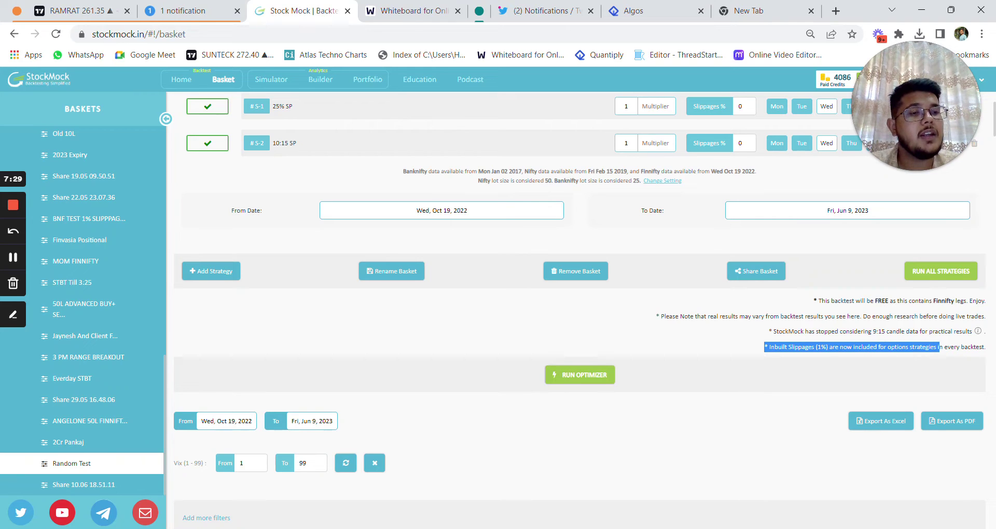
left_click(929, 338)
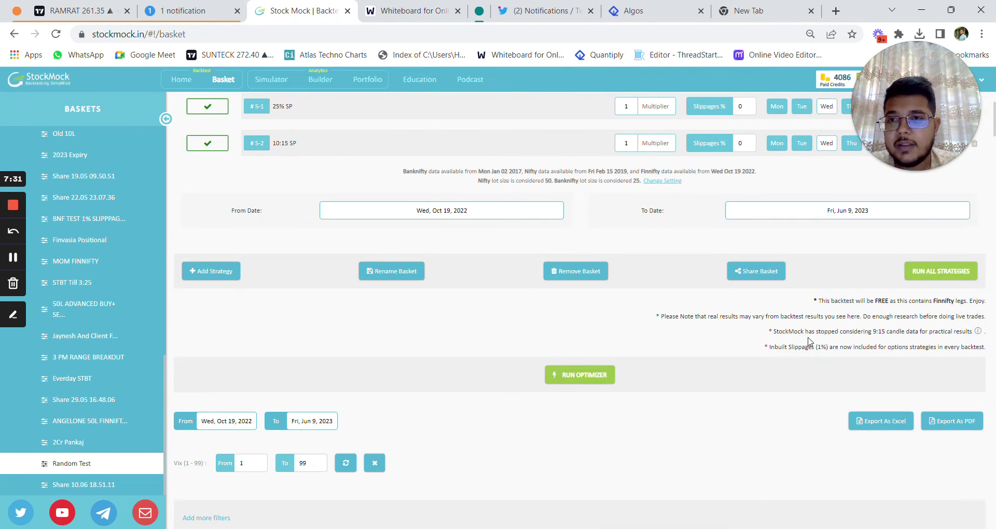
scroll(737, 326, "up", 3)
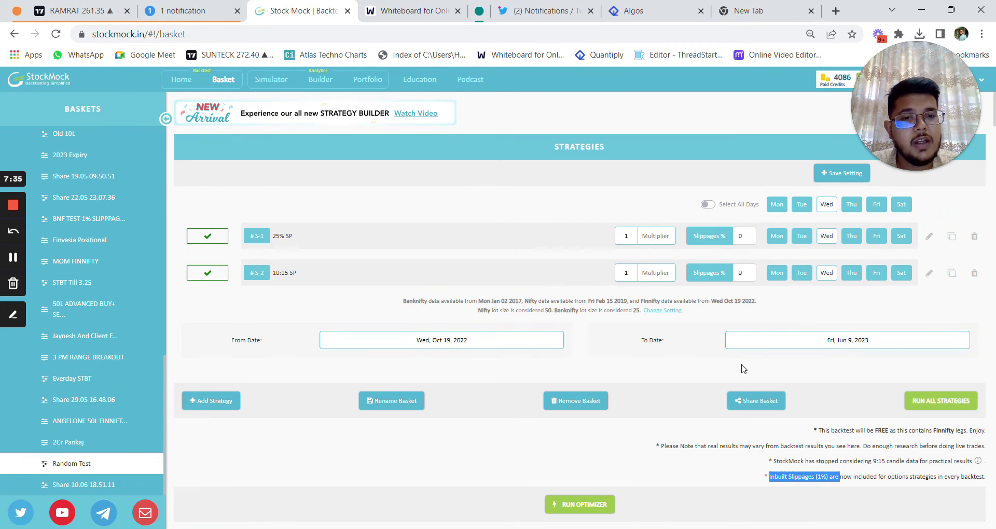
left_click(662, 310)
left_click(502, 351)
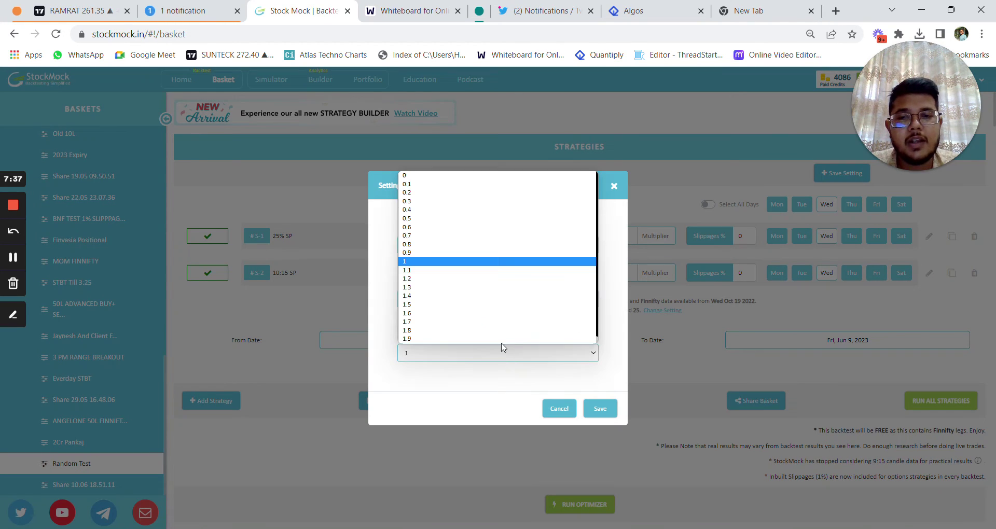
left_click(616, 189)
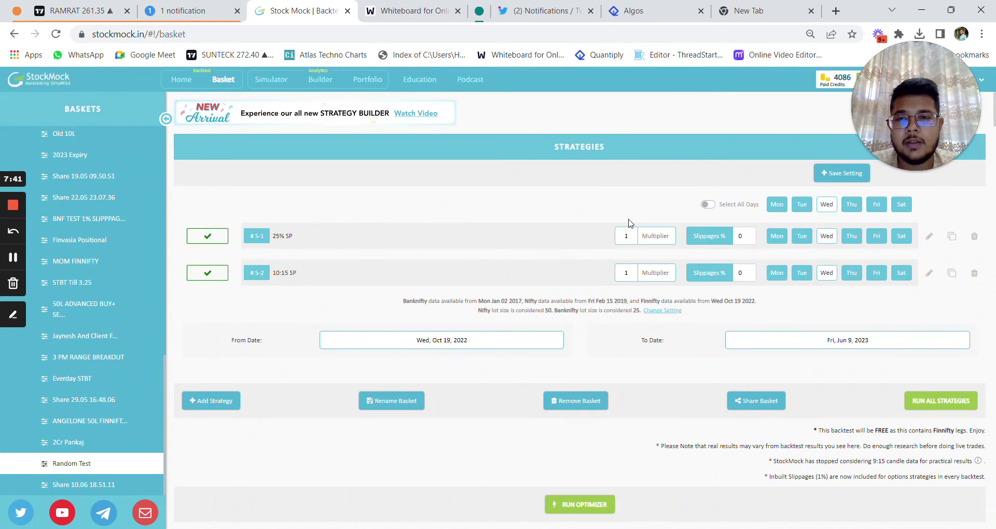
Enable ROI percent display for the Day Wise Breakup and Monthly Breakup tables of the combined backtest.
scroll(630, 223, "down", 20)
scroll(630, 224, "up", 3)
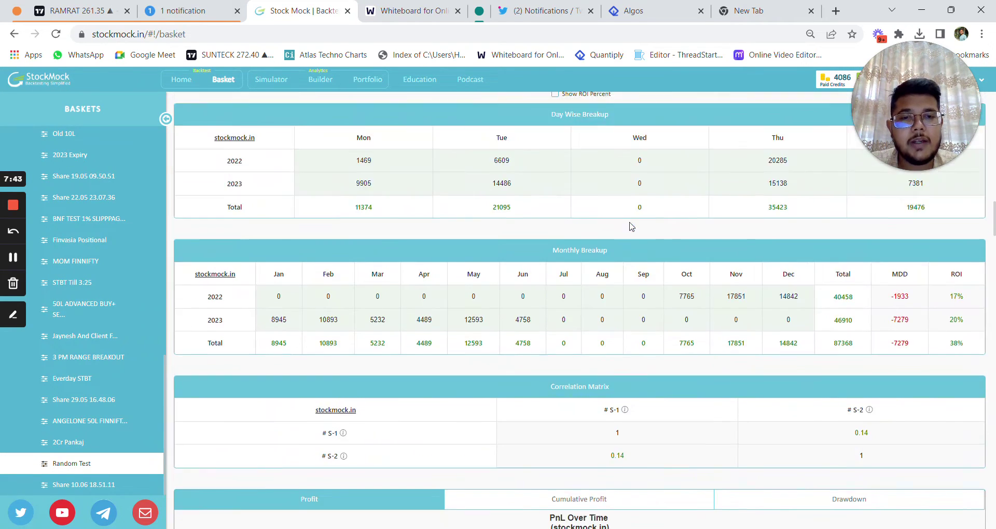
left_click(554, 254)
scroll(730, 283, "down", 2)
scroll(730, 282, "down", 1)
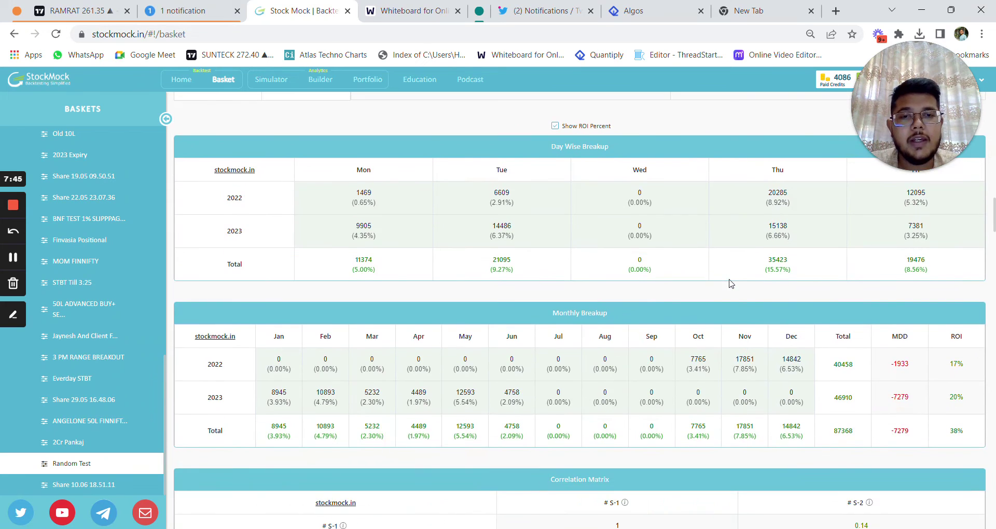
Examine the 2023 monthly return percentages and the correlation between S-1 and S-2 in the Correlation Matrix.
scroll(732, 254, "up", 20)
scroll(732, 254, "up", 4)
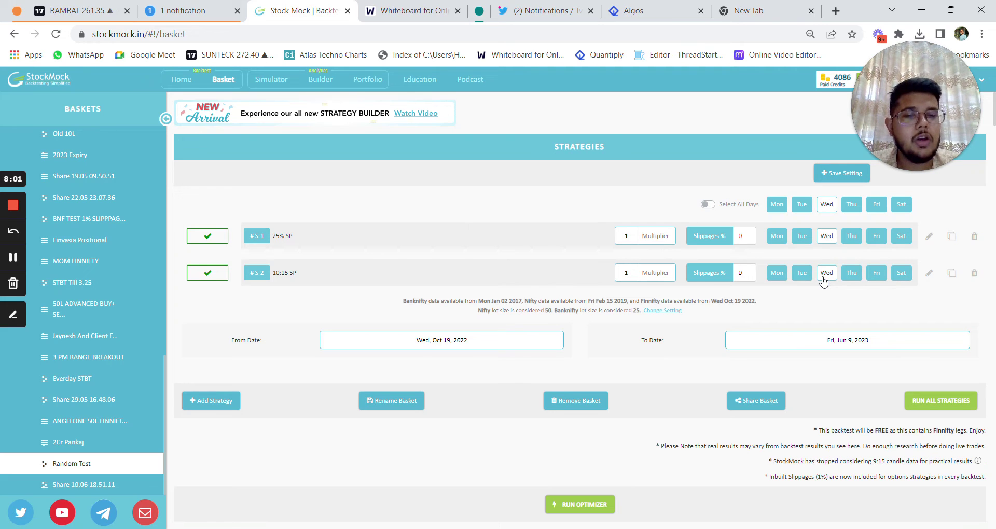
scroll(824, 281, "down", 20)
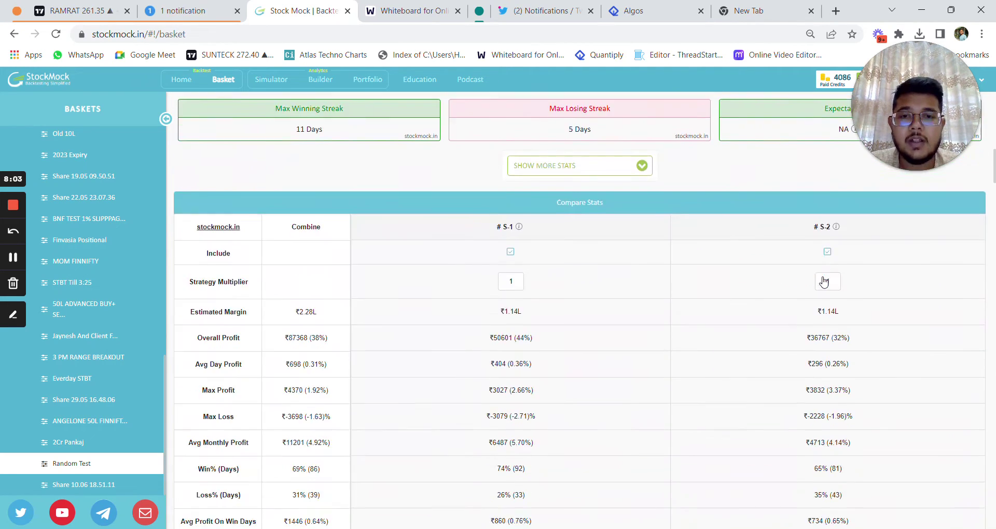
scroll(825, 280, "down", 5)
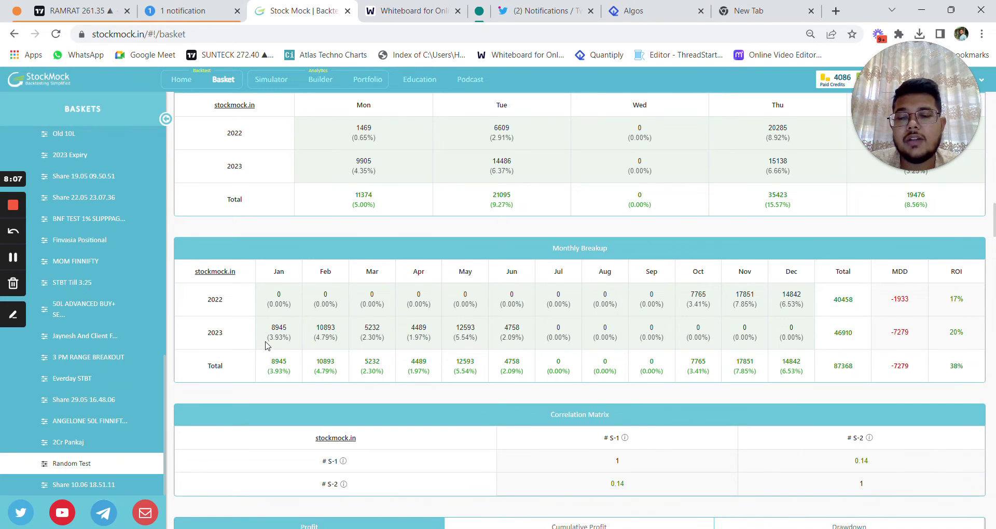
left_click_drag(267, 337, 534, 346)
left_click(455, 338)
left_click(533, 347)
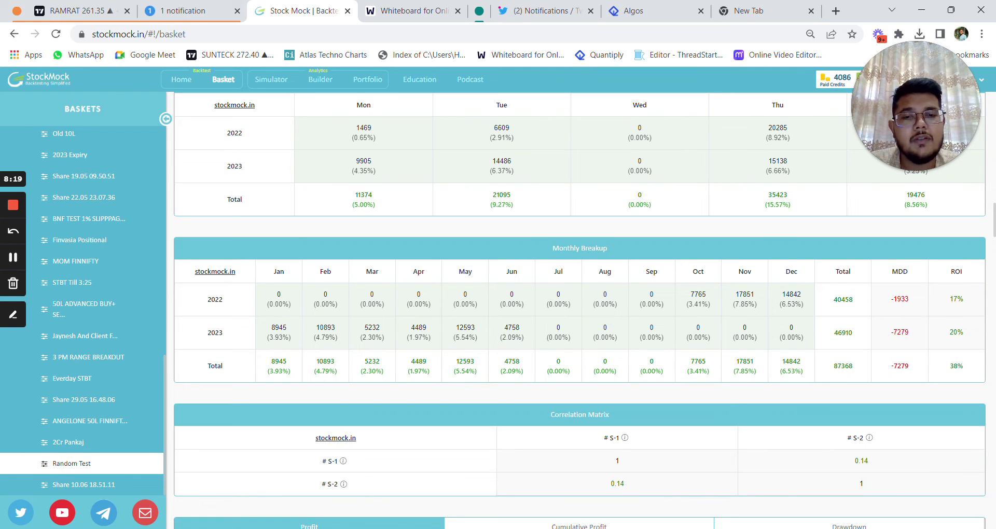
scroll(568, 337, "down", 4)
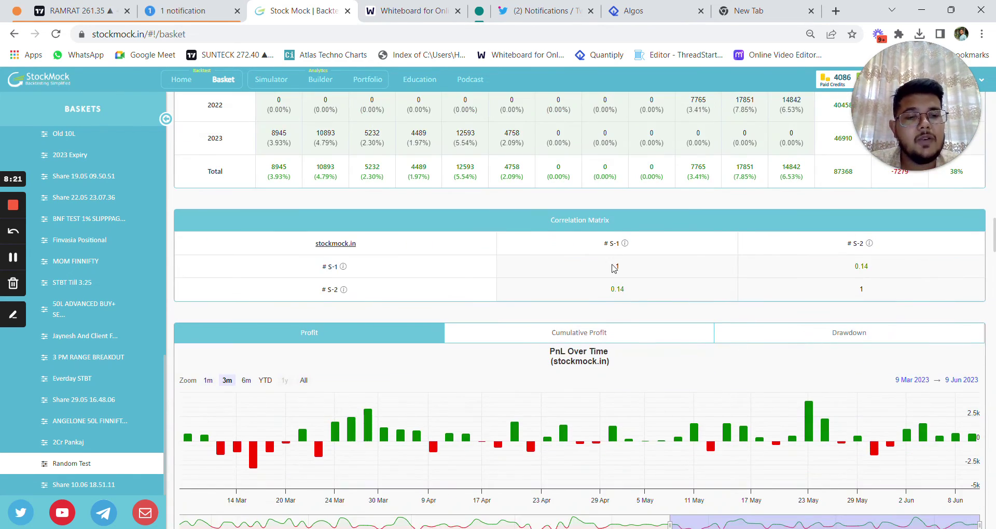
mouse_move(611, 291)
left_mouse_down()
mouse_move(636, 289)
mouse_move(634, 274)
mouse_move(607, 298)
left_mouse_up()
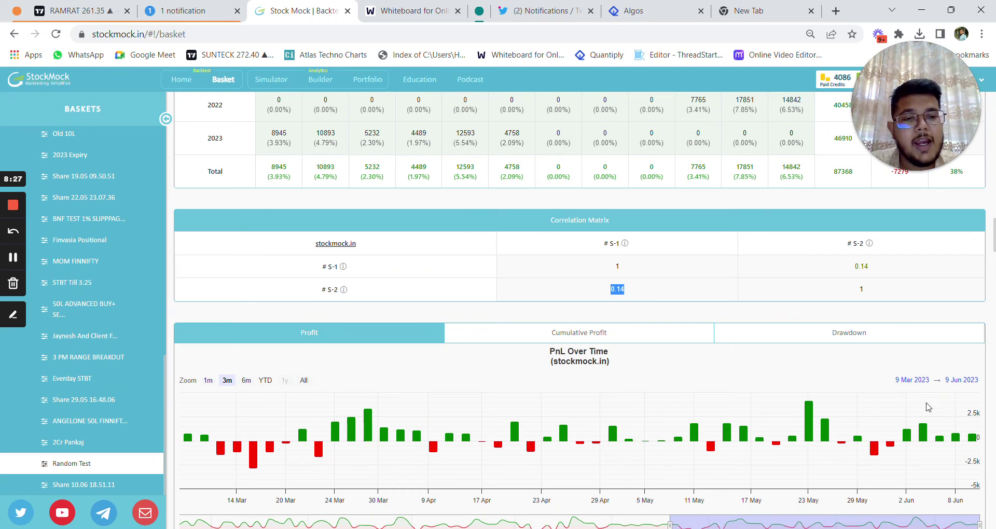
Set the PnL Over Time chart's range to 21 Jan 2023 through 9 Jun 2023 to examine daily profits.
scroll(995, 234, "down", 3)
scroll(882, 259, "down", 1)
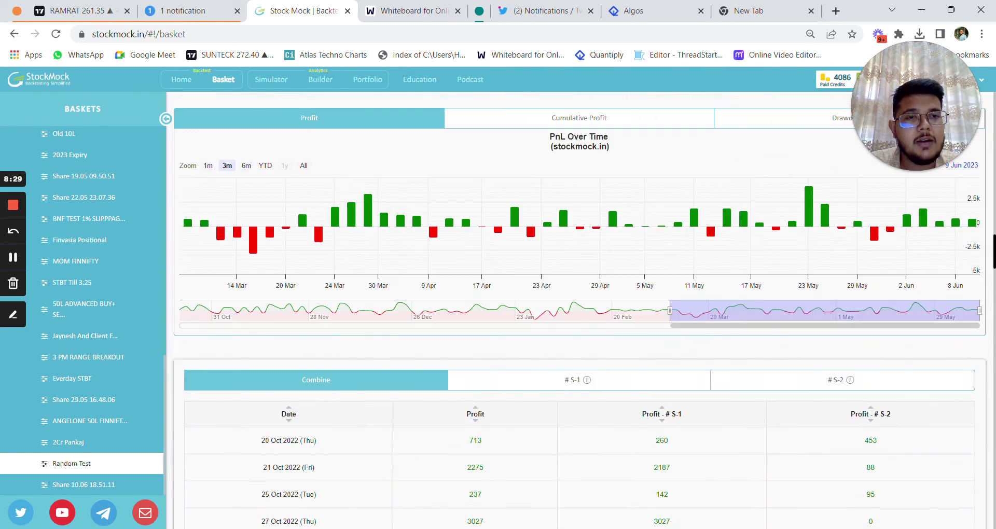
scroll(856, 311, "up", 2)
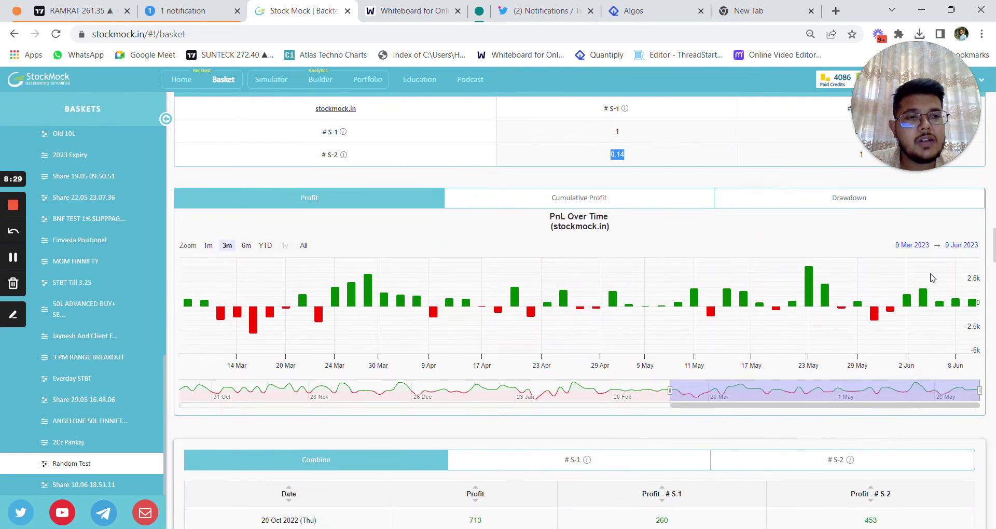
left_click(667, 392)
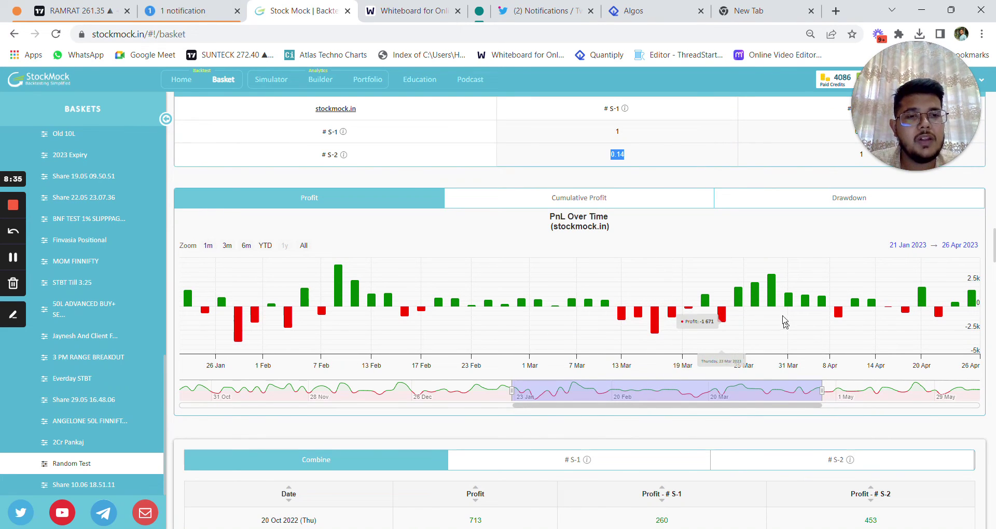
left_click_drag(825, 388, 979, 390)
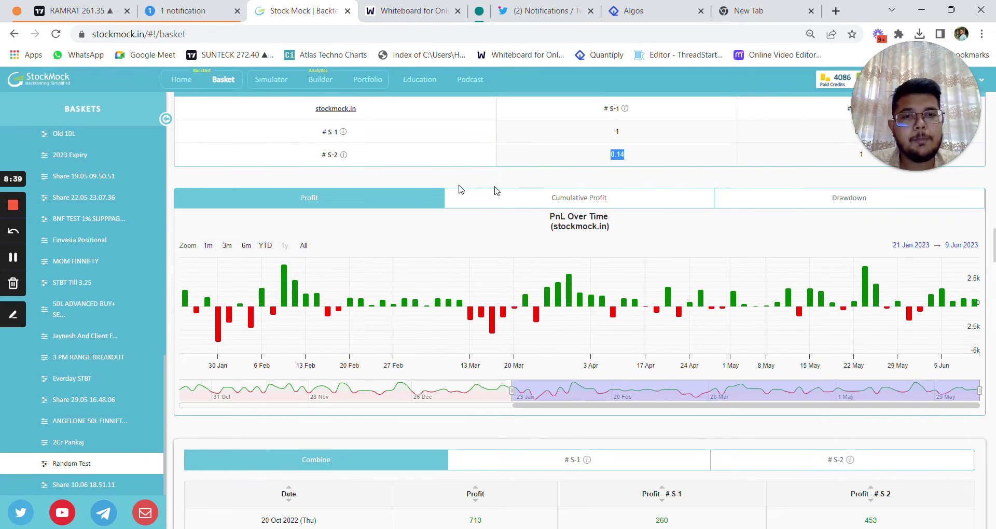
Skim the daily profit table and the comparison statistics, and return to the basket's strategy list.
scroll(701, 281, "up", 3)
scroll(701, 281, "down", 2)
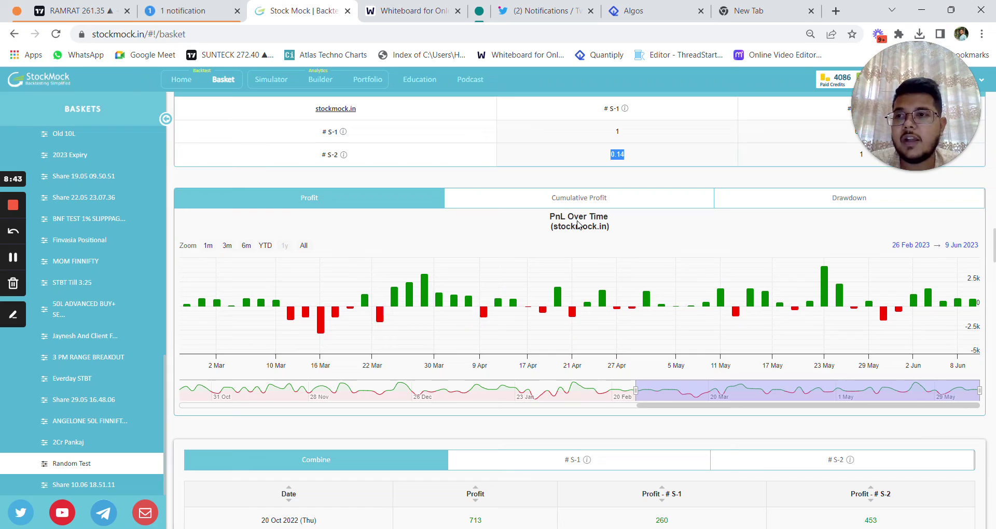
scroll(783, 422, "down", 15)
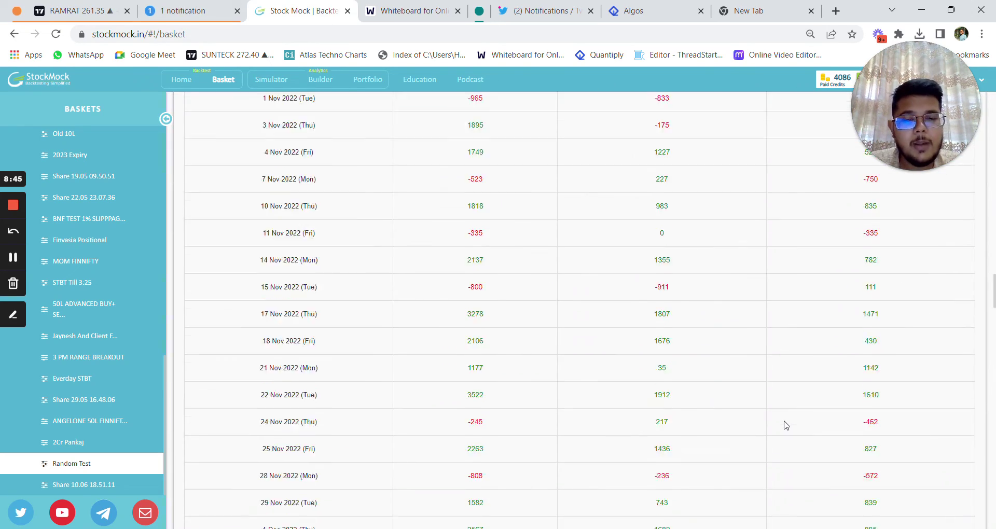
scroll(785, 422, "up", 15)
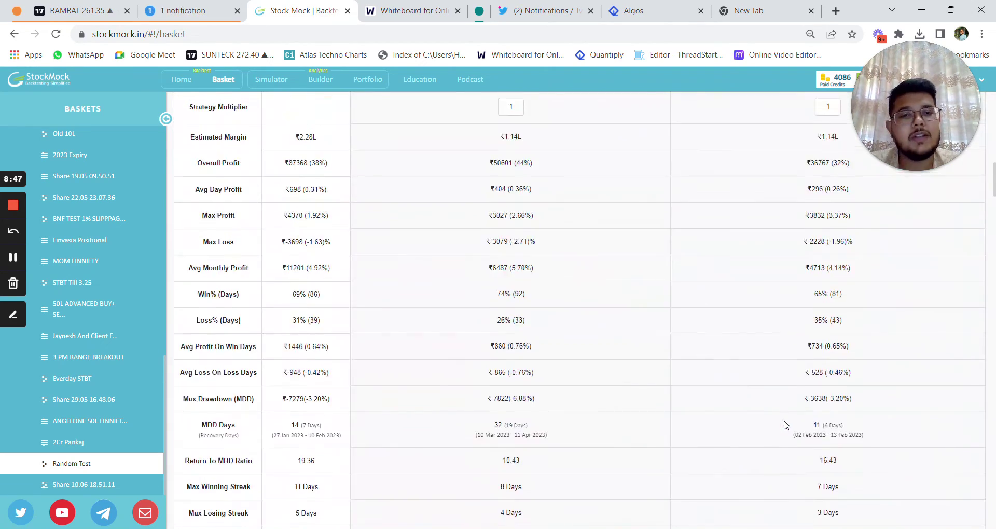
scroll(785, 416, "up", 10)
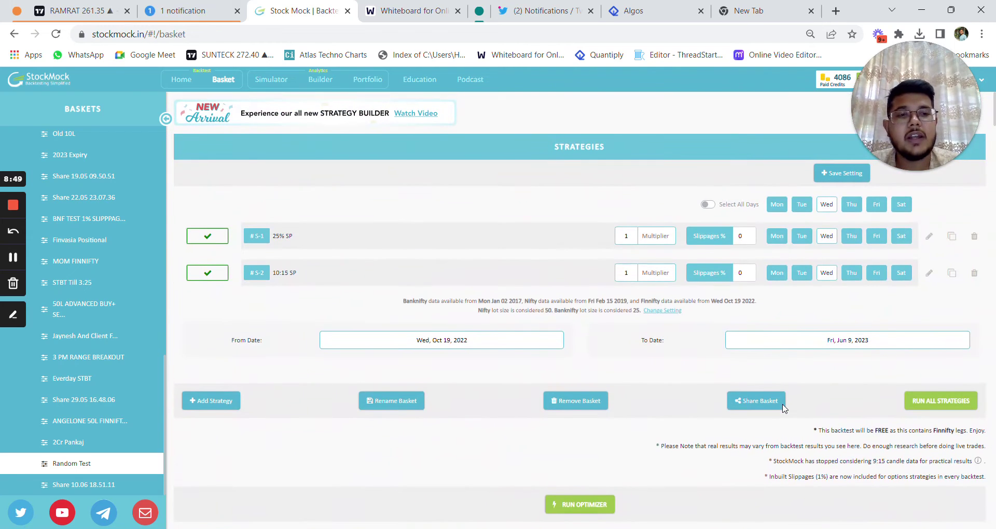
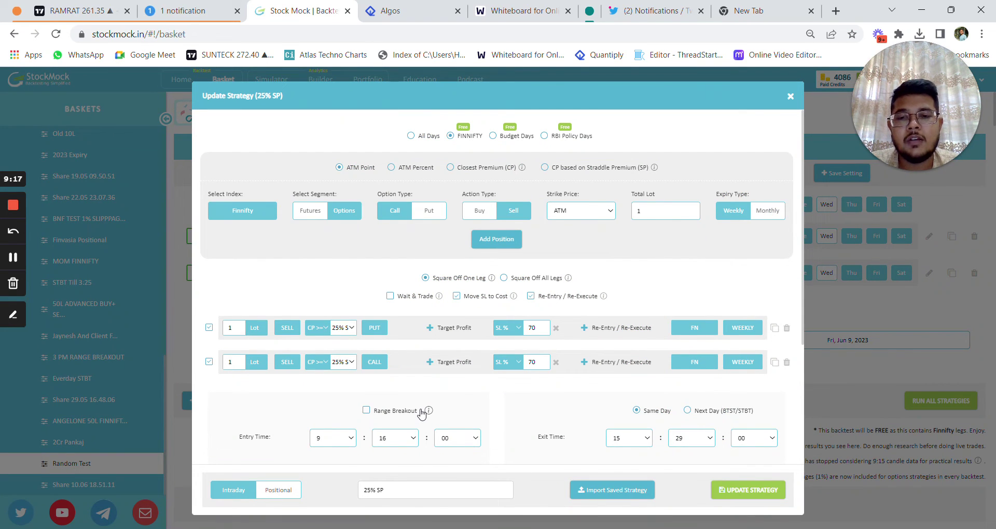
Switch to Quantiply and start a new algo named "25% SP 9:16 AM".
left_click(383, 7)
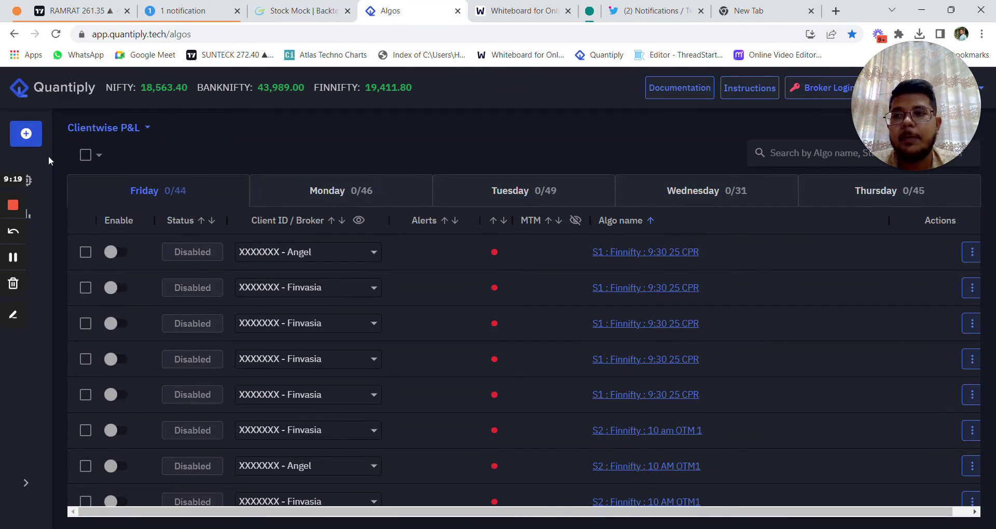
left_click(26, 134)
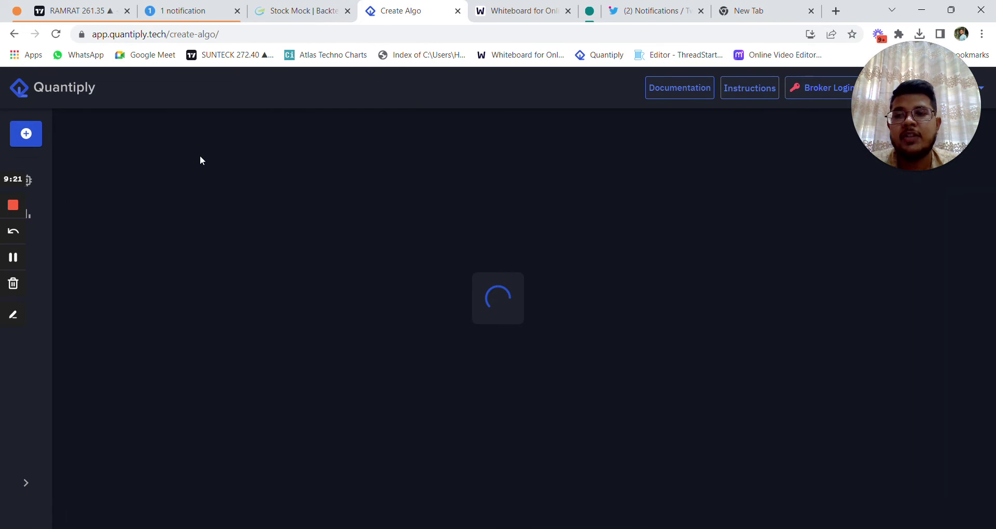
left_click(140, 176)
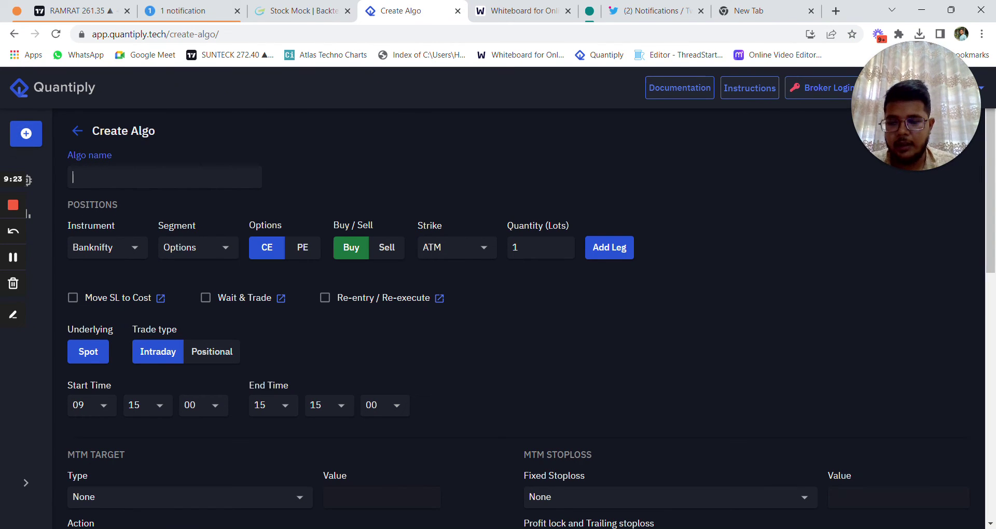
type("2")
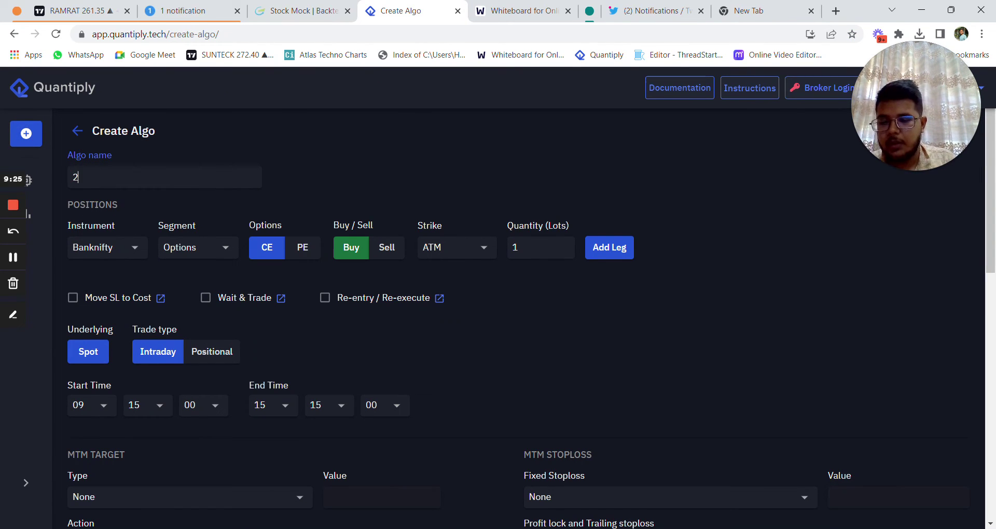
type("5% SP ")
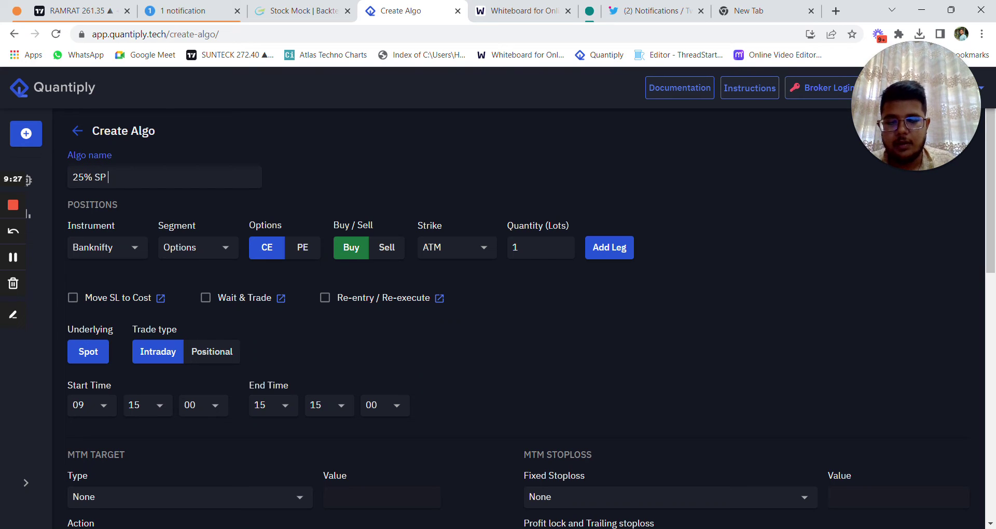
type("9:16 AM")
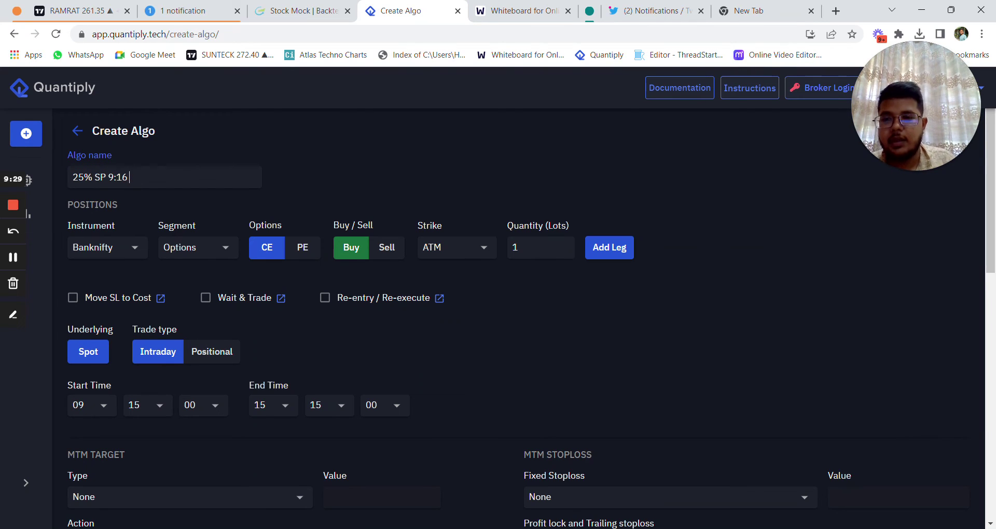
Change the algo name to "S1- 5% SP 9:16 AM".
left_click(77, 178)
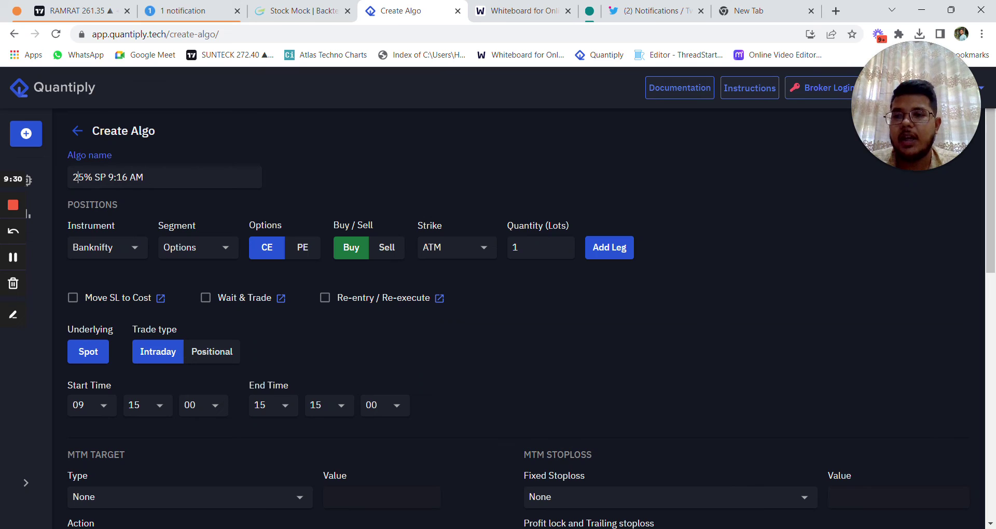
type("5")
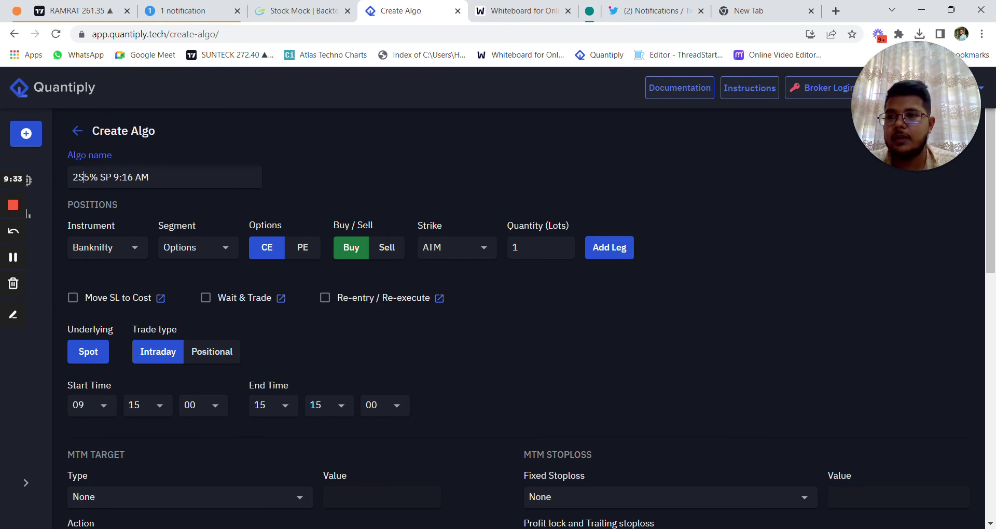
key("BackSpace")
key("BackSpace")
type("S")
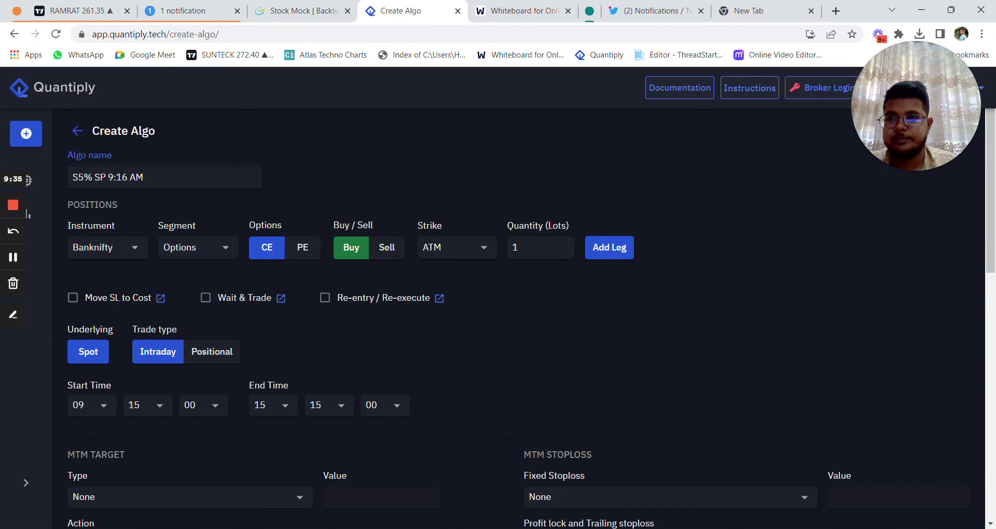
type("1")
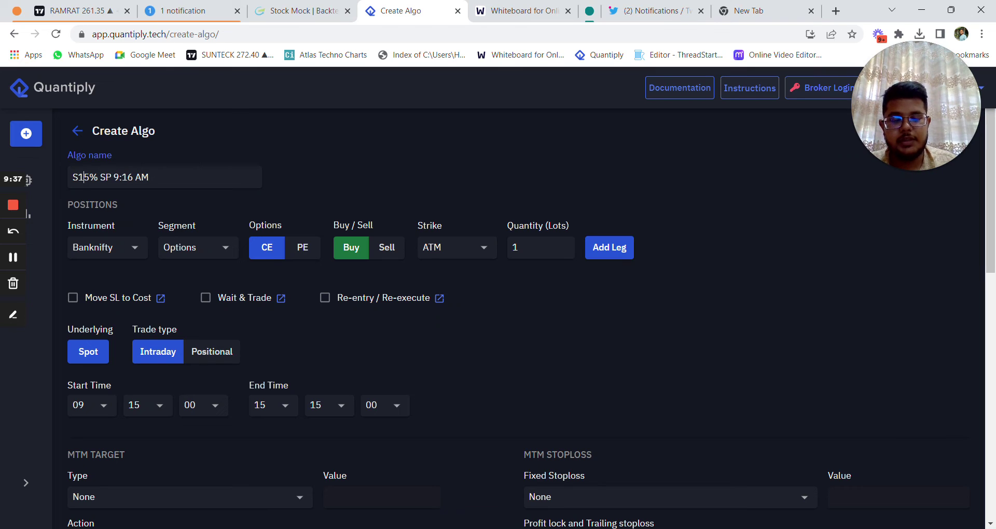
type("-")
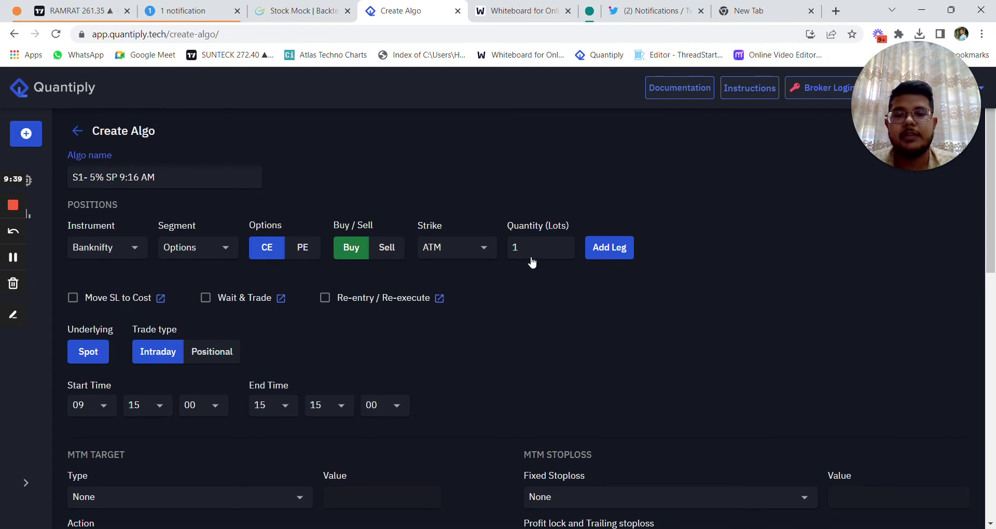
Add two option legs to the algo and set both to sell Finnifty.
double_click(611, 250)
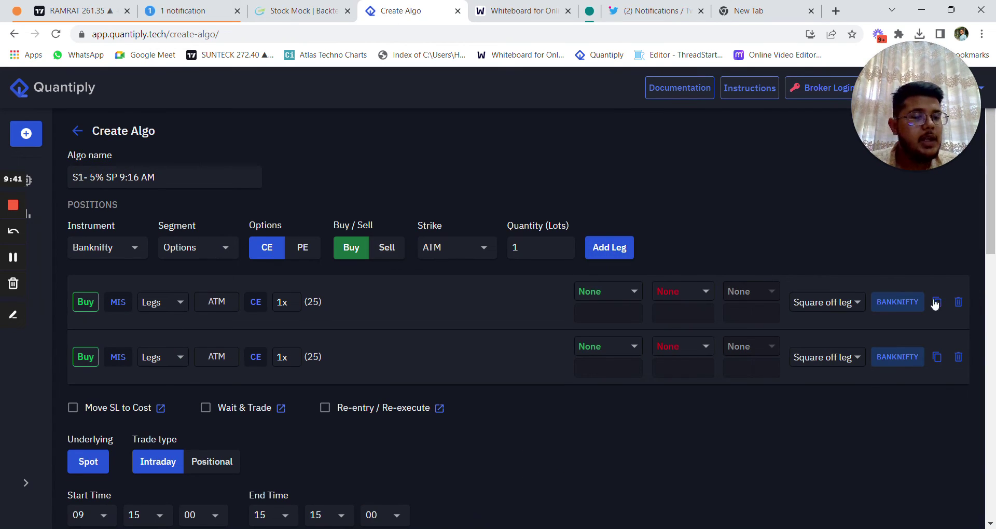
left_click(900, 304)
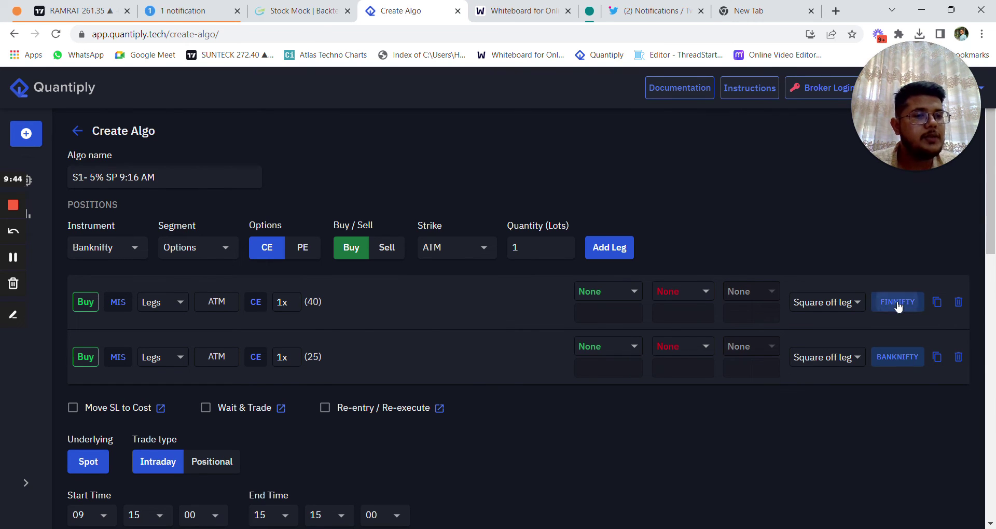
left_click(899, 359)
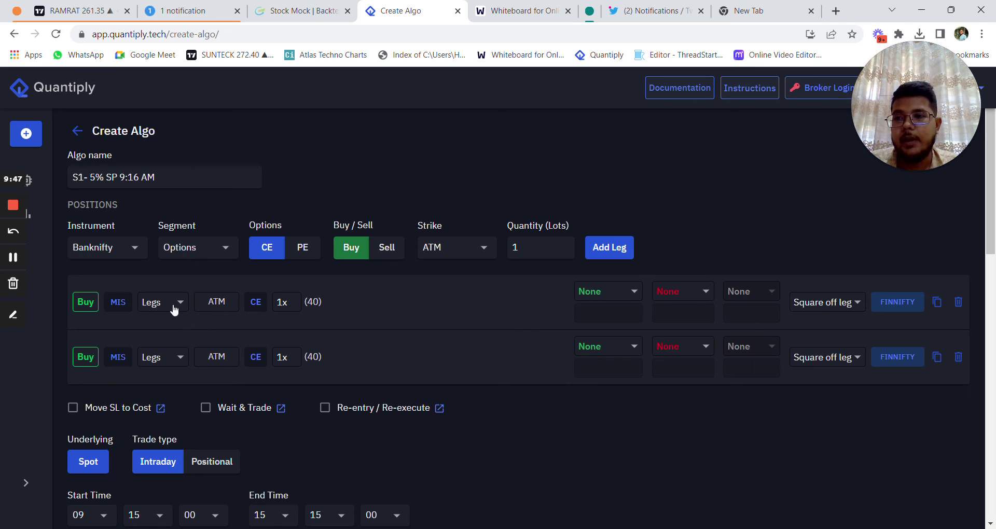
left_click(88, 303)
left_click(85, 358)
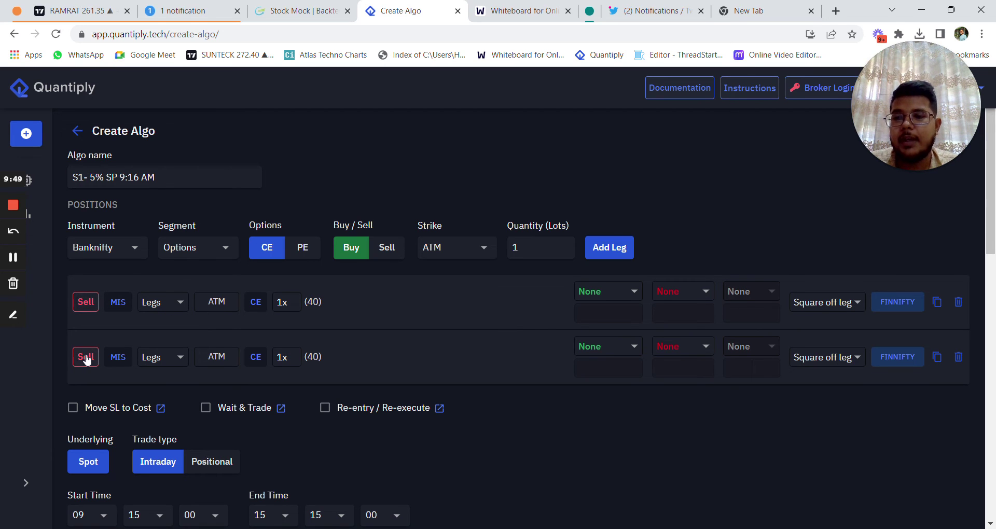
Set the first leg's strike selection to Straddle premium, higher than 25% SP.
left_click(153, 307)
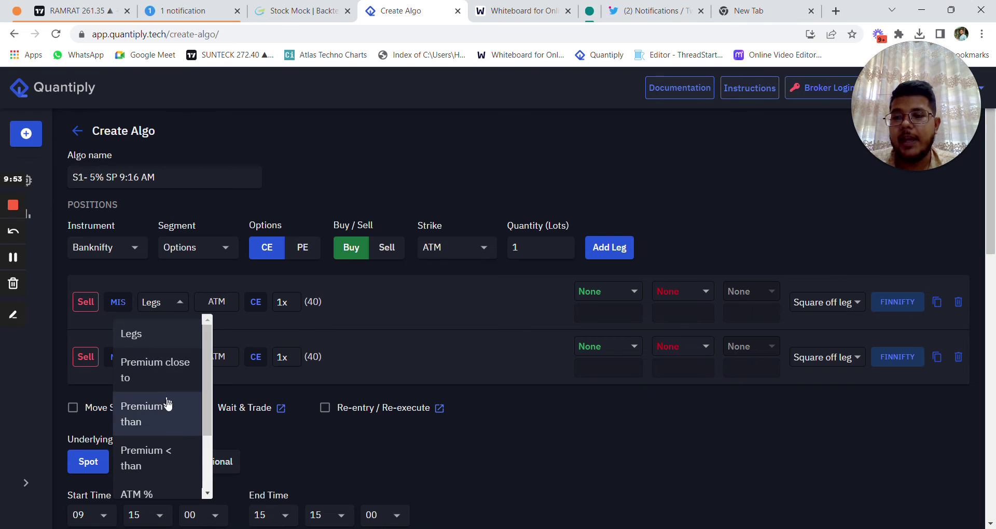
scroll(167, 405, "down", 1)
scroll(167, 418, "down", 1)
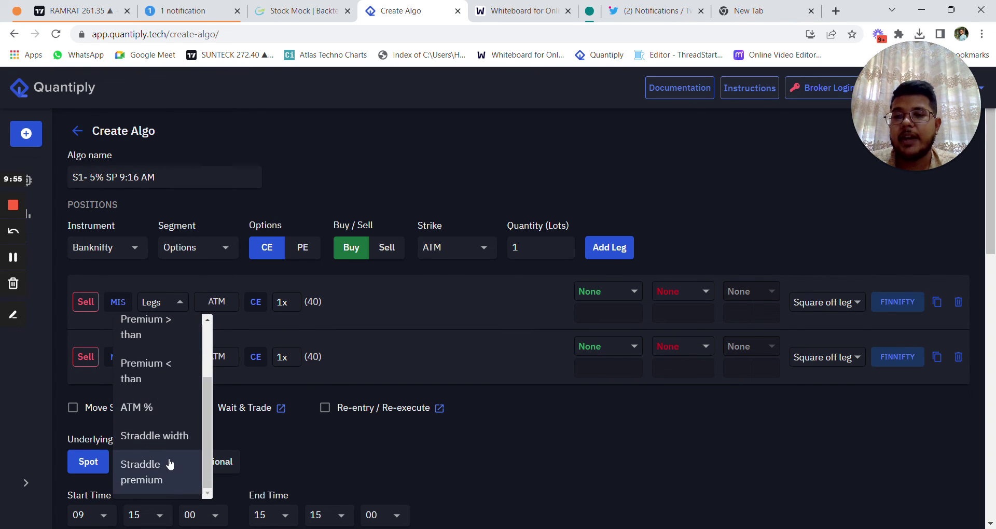
left_click(172, 463)
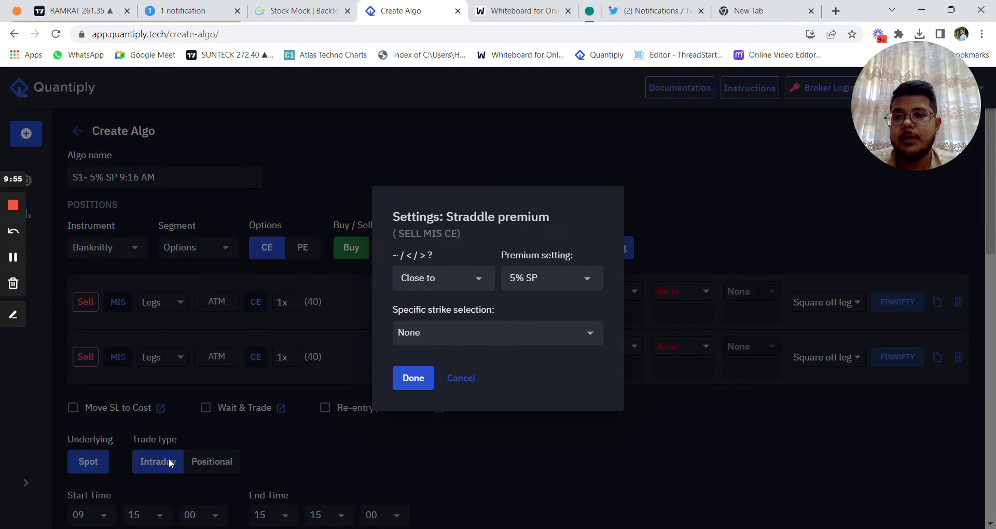
left_click(443, 280)
left_click(444, 327)
left_click(540, 286)
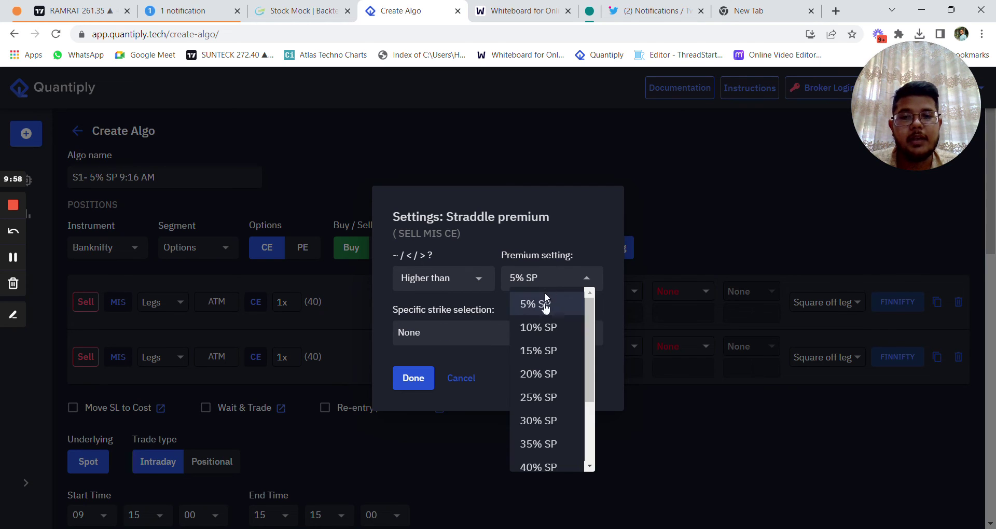
left_click(542, 395)
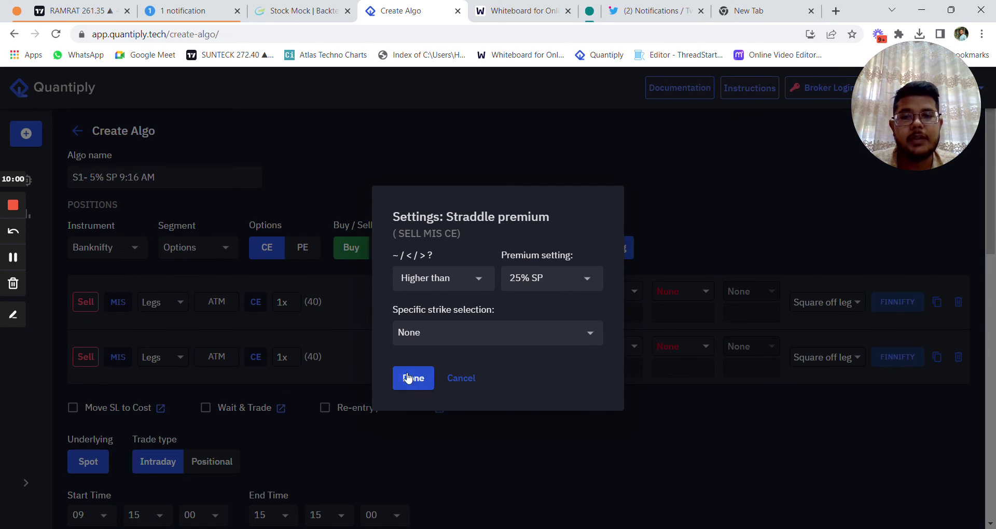
left_click(413, 376)
Set the second leg's strike selection to Straddle premium, higher than 25% SP, and switch that leg to PE.
left_click(193, 358)
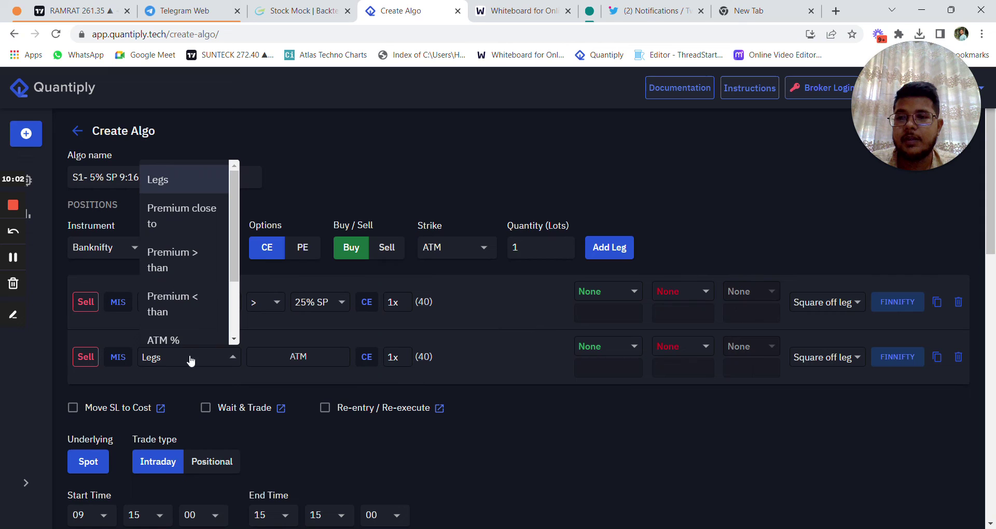
scroll(202, 317, "down", 2)
left_click(201, 313)
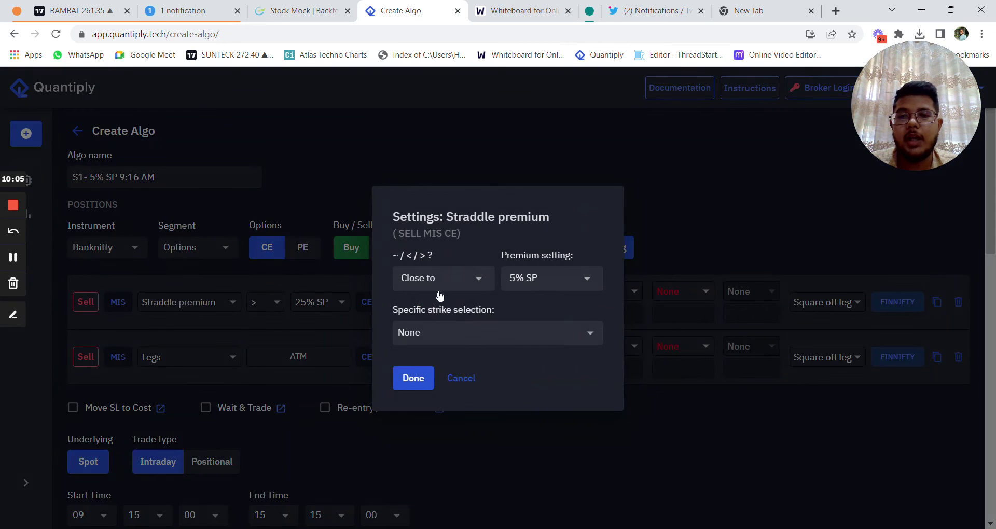
left_click(441, 287)
left_click(442, 328)
left_click(545, 288)
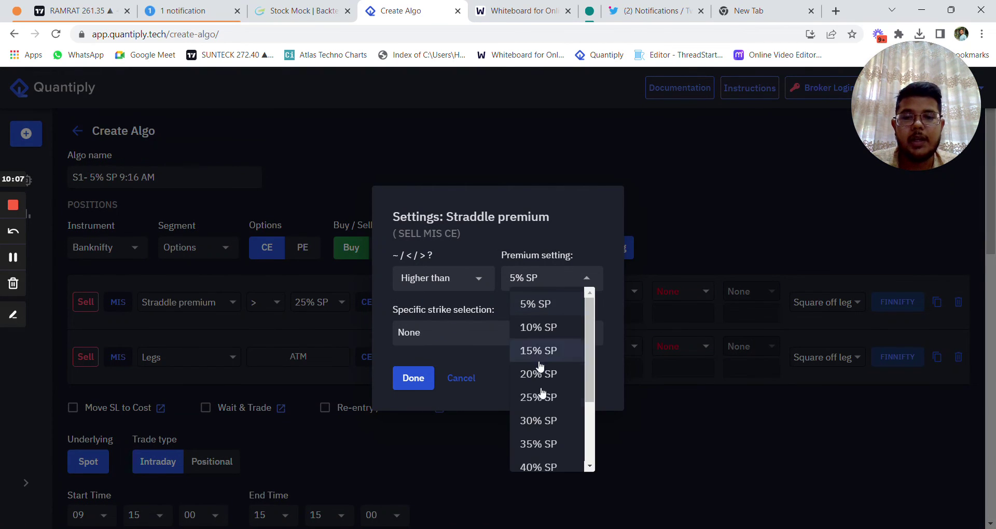
left_click(543, 420)
left_click(413, 379)
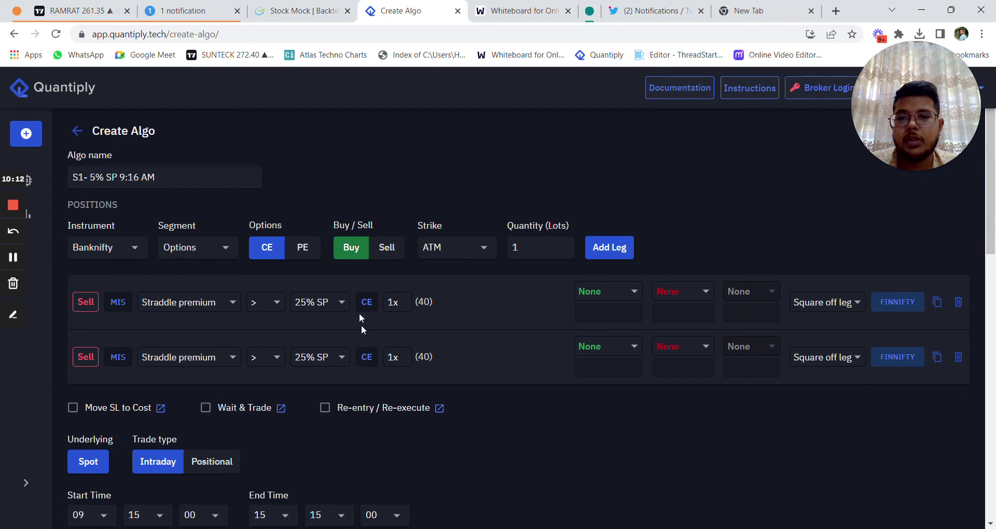
left_click(367, 357)
Give both legs a percentage stop loss (SL: %) of 70.
left_click(669, 292)
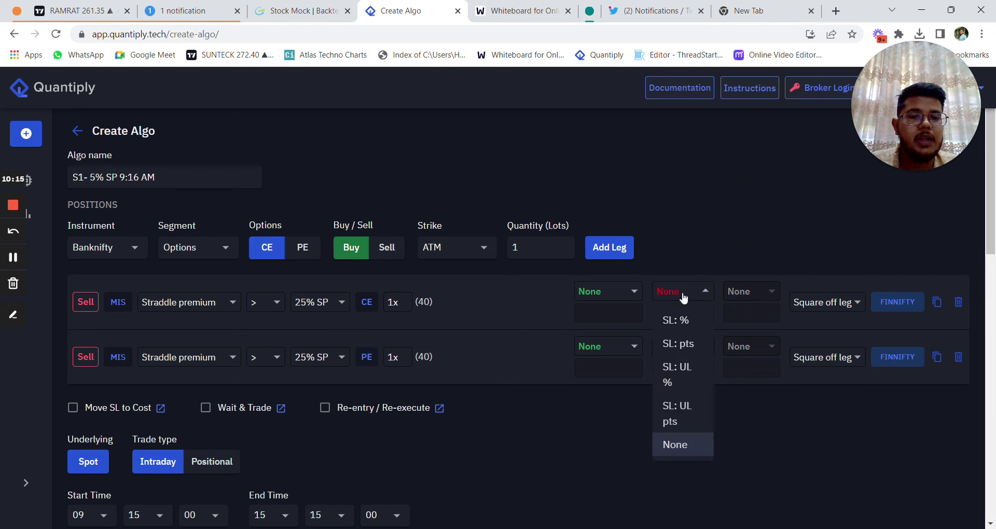
left_click(681, 320)
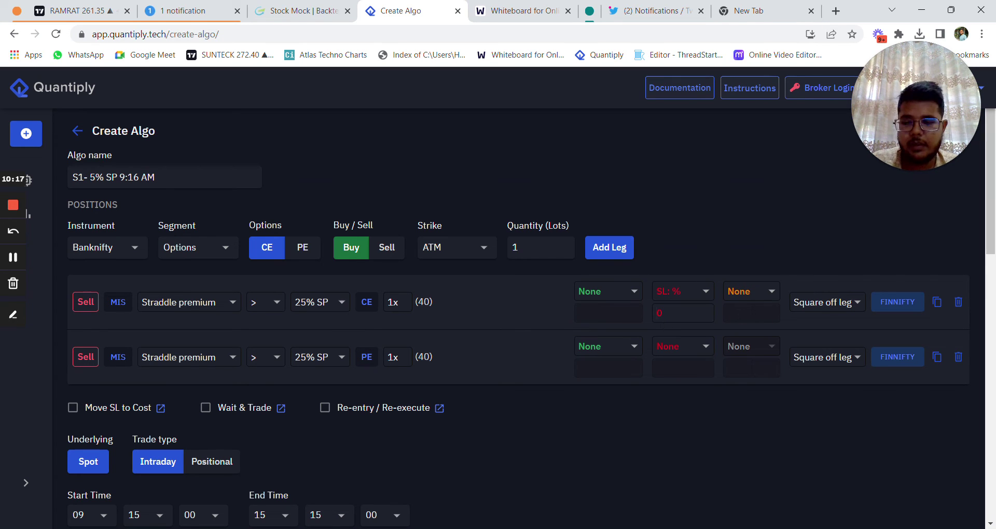
type("70")
left_click(670, 347)
left_click(681, 375)
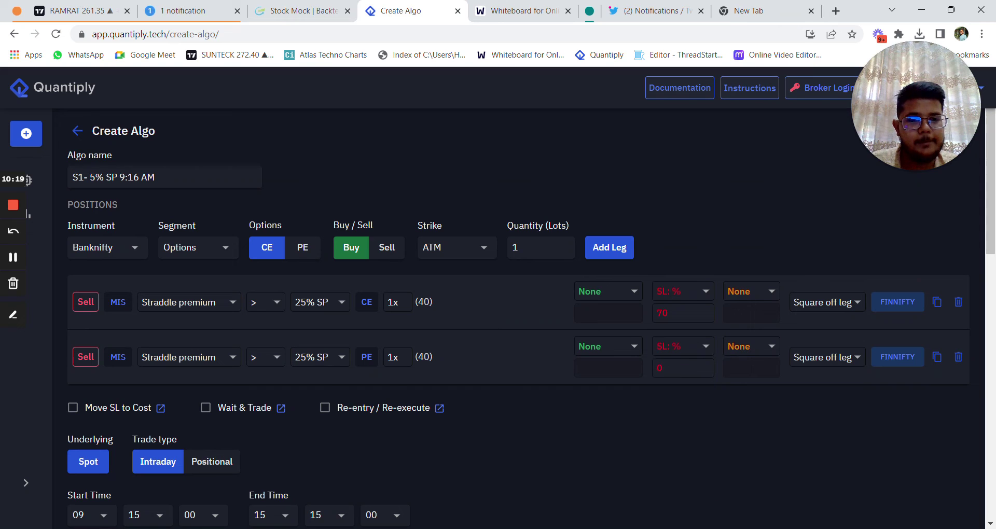
Enable Move SL to Cost and set the algo's trading window from 09:16 to 15:25.
scroll(656, 418, "down", 2)
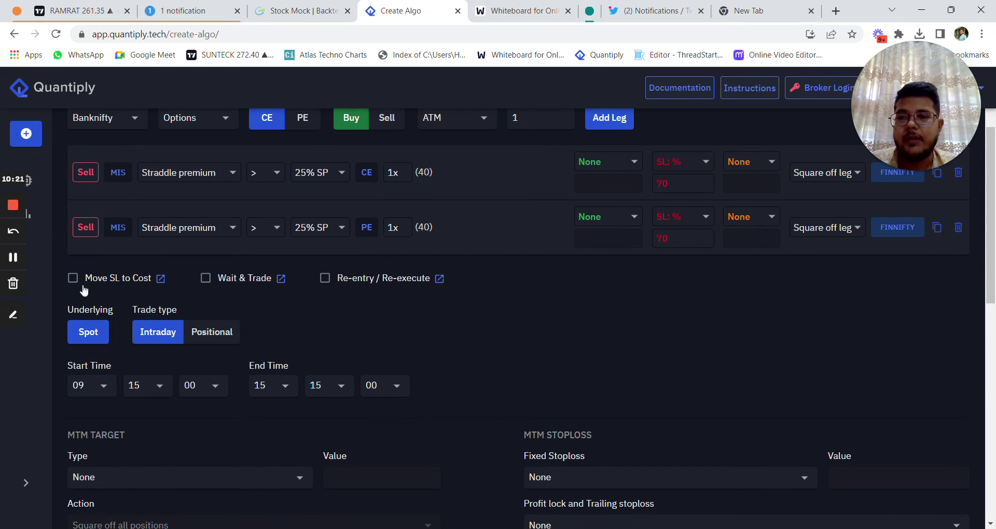
left_click(82, 282)
left_click(134, 385)
type("16")
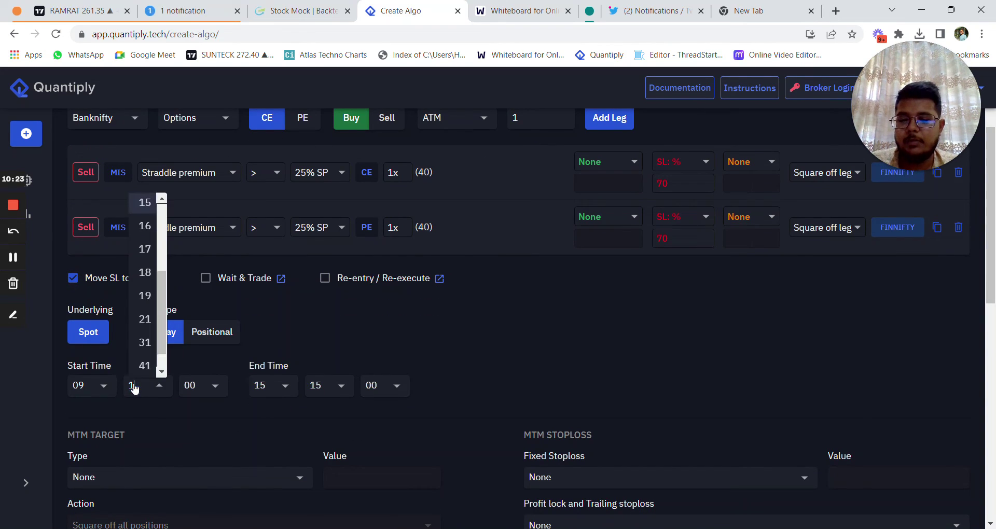
left_click(145, 411)
left_click(318, 387)
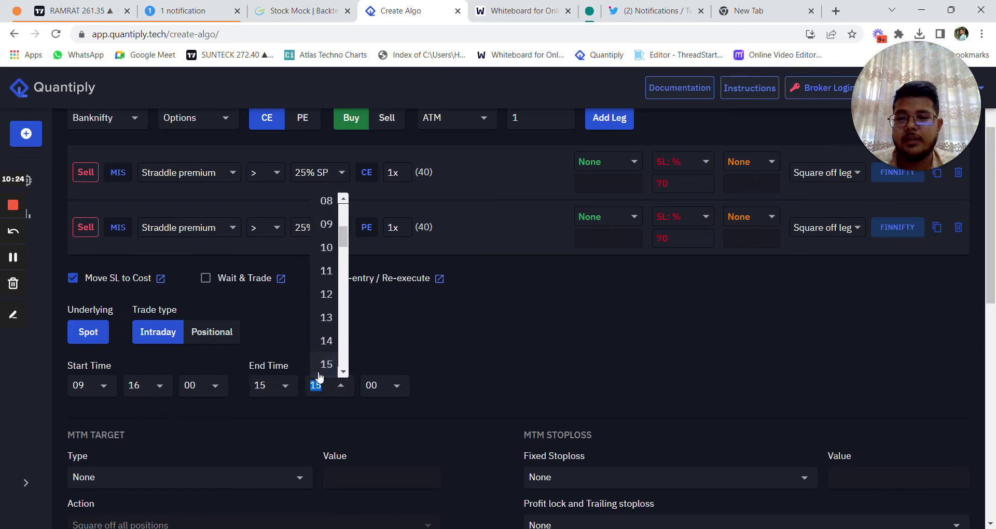
type("25")
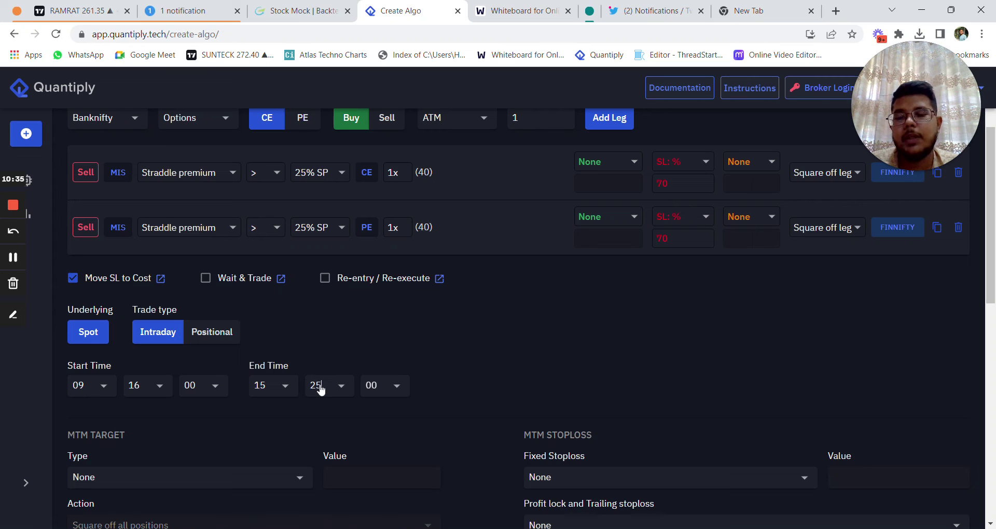
type("5")
Set the MTM stoploss to Lock profit by Total amount (MTM), triggering when profit reaches ₹1000.
scroll(671, 332, "down", 3)
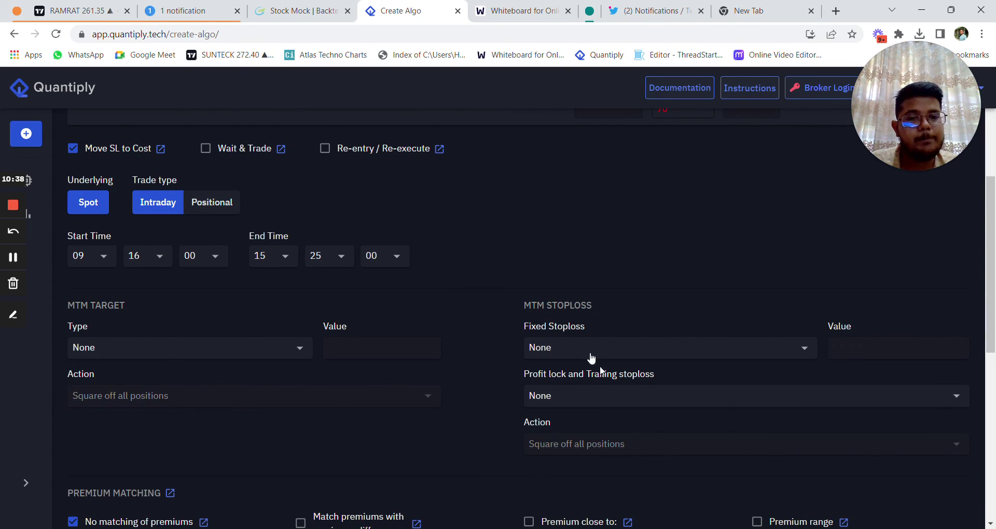
left_click(613, 397)
left_click(590, 302)
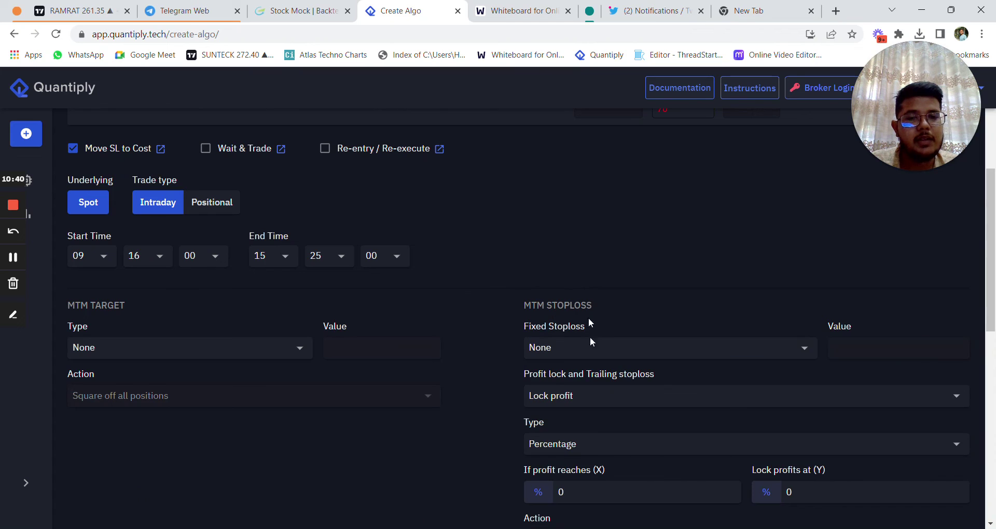
left_click(592, 445)
left_click(571, 493)
scroll(589, 468, "down", 3)
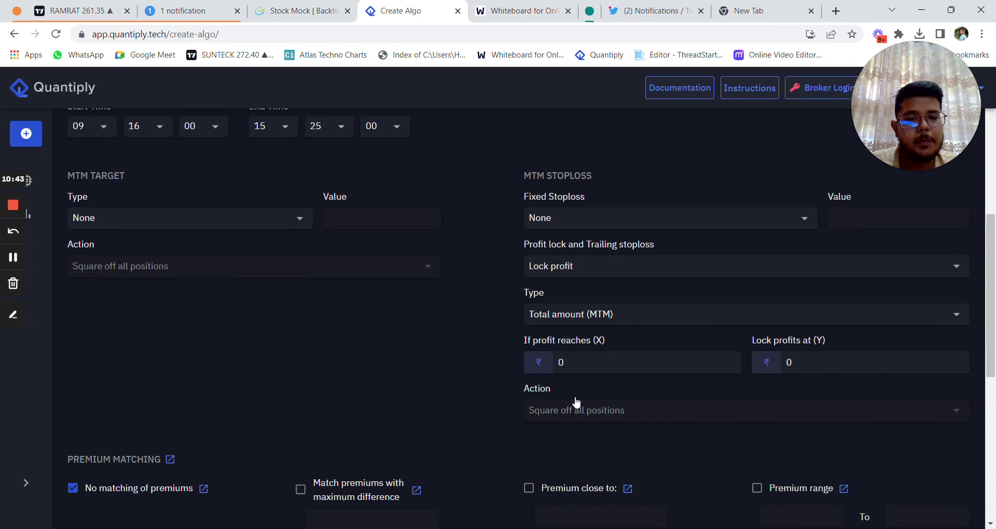
left_click(559, 362)
type("1000")
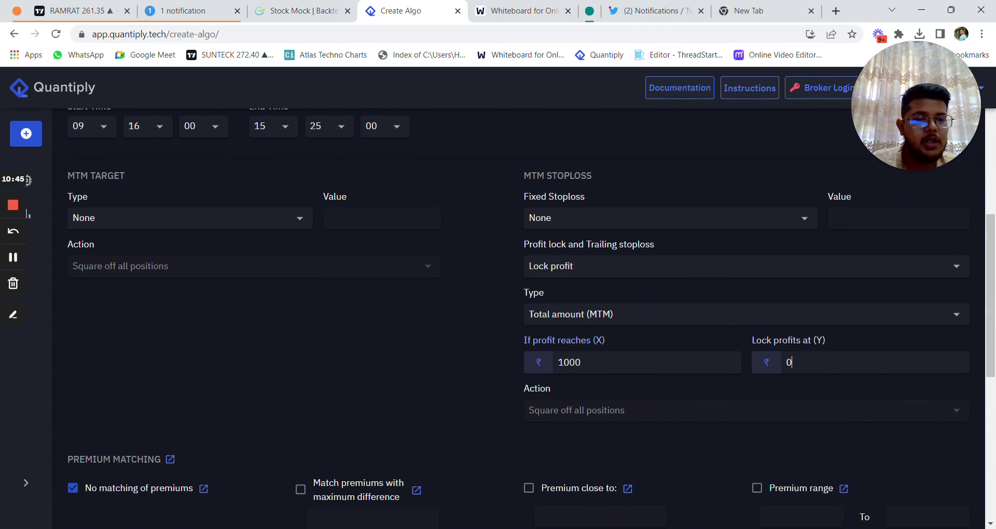
Try a Lock profits at value of 1 and clear it back to 0.
key("Tab")
left_click(640, 387)
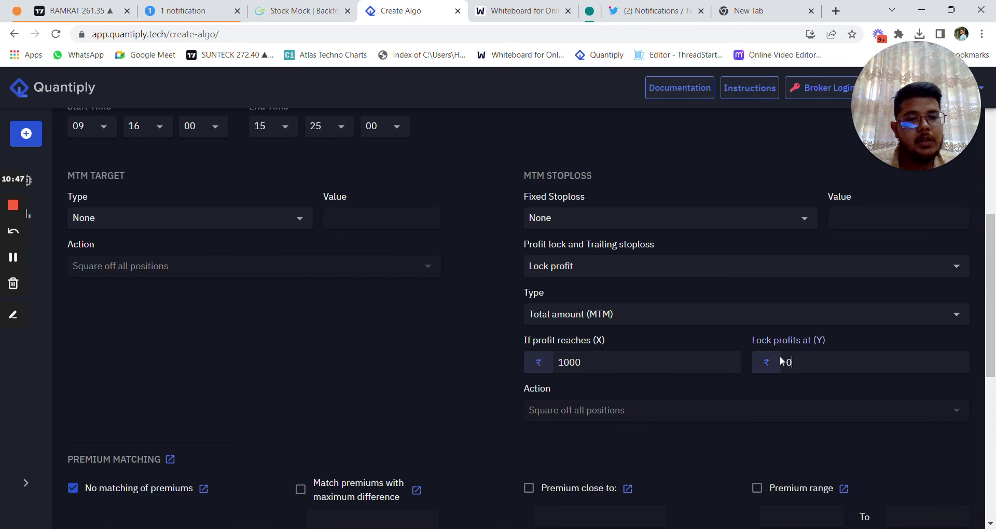
key("Tab")
key("Right")
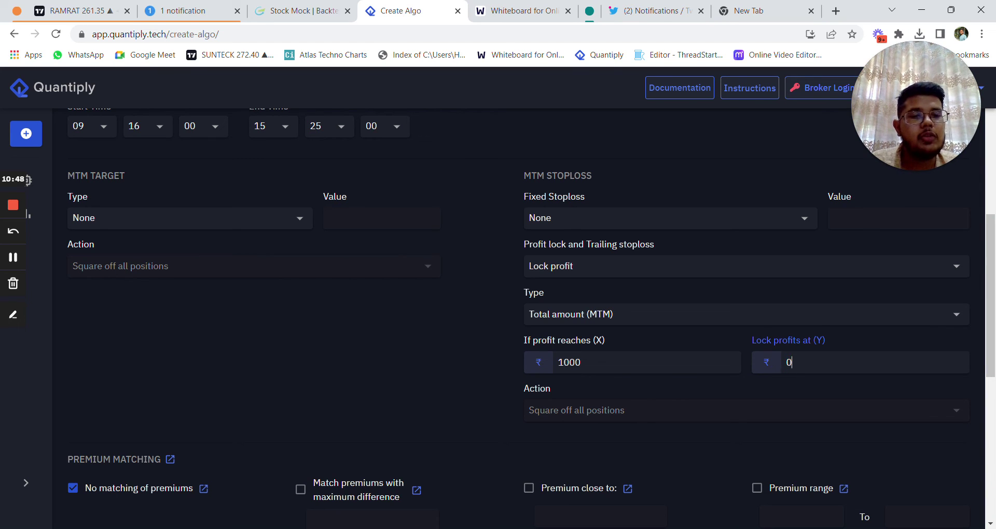
key("BackSpace")
type("1")
key("Tab")
key("shift+Tab")
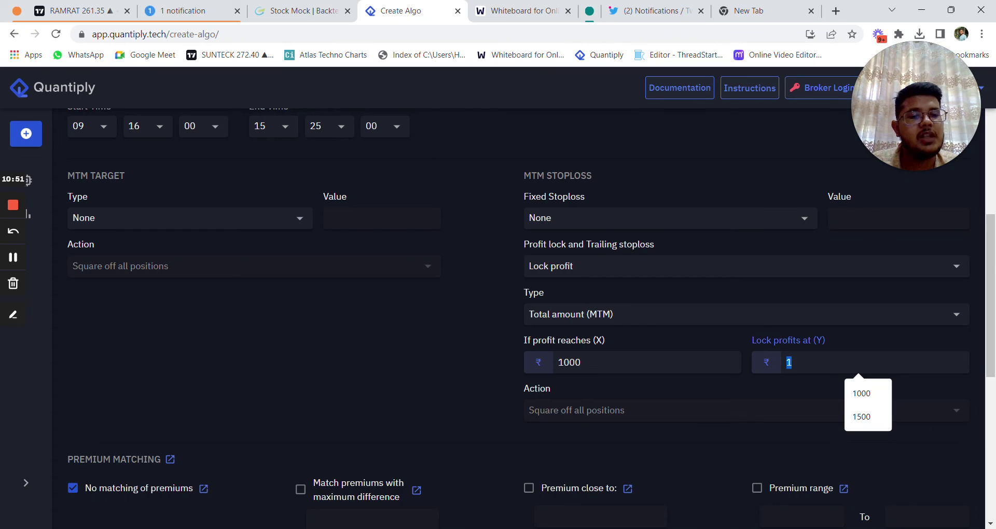
key("BackSpace")
left_click(748, 387)
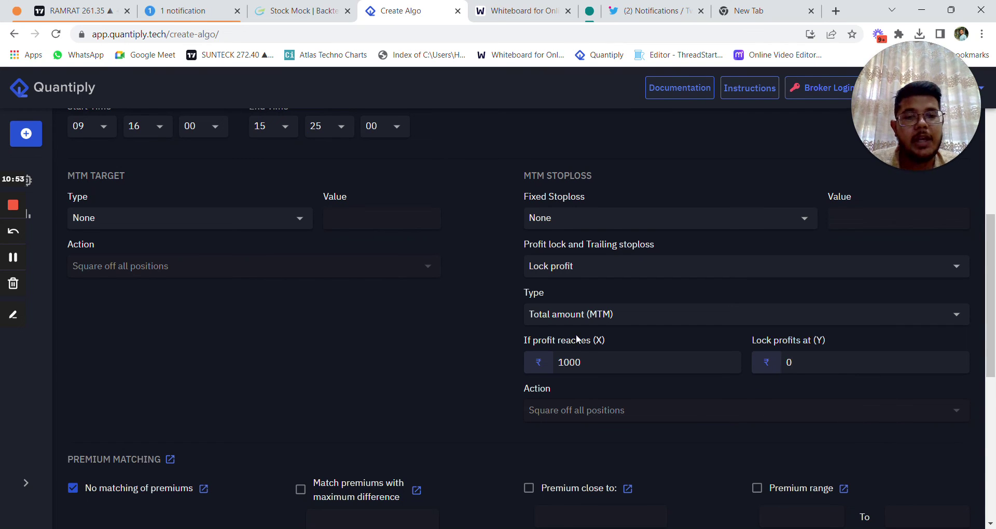
key("shift+Tab")
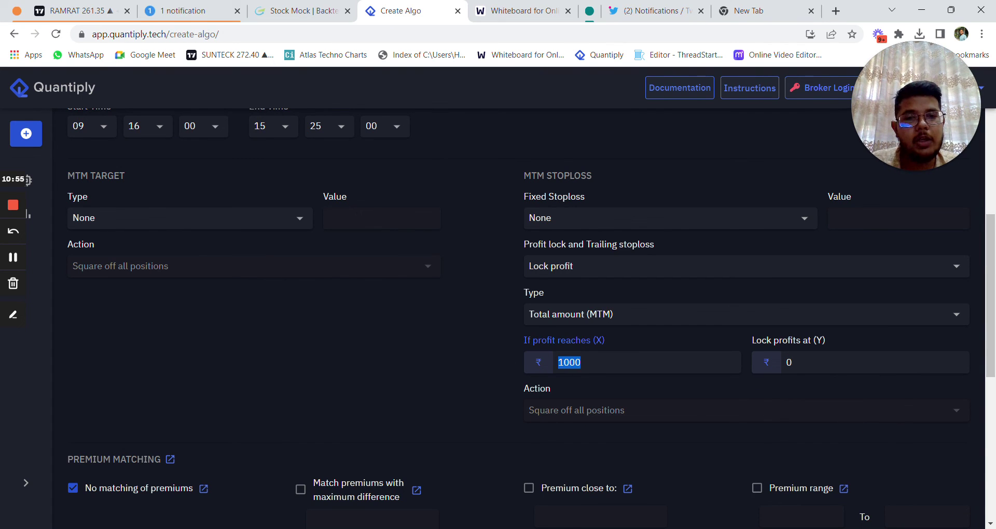
key("Right")
left_click_drag(559, 362, 576, 362)
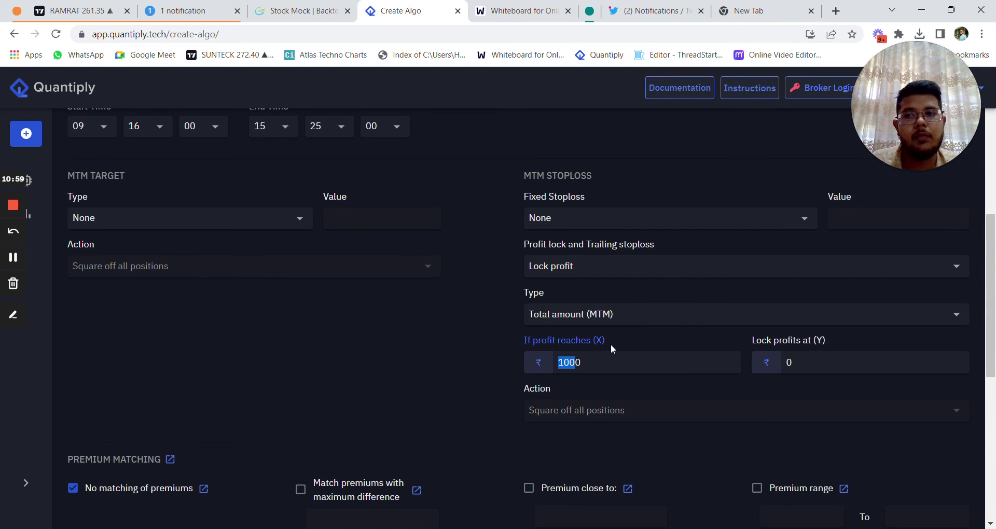
Set exit orders to Limit (L) / Stoploss Limit (SL-L) with a 5-point price buffer, and individual-leg SL placement to Place after delay.
scroll(611, 344, "down", 6)
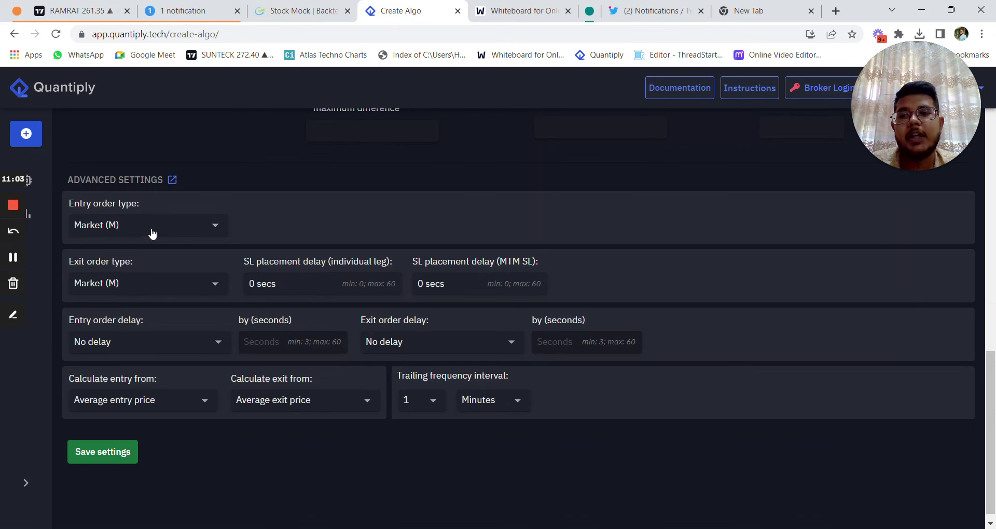
left_click(154, 294)
left_click(151, 336)
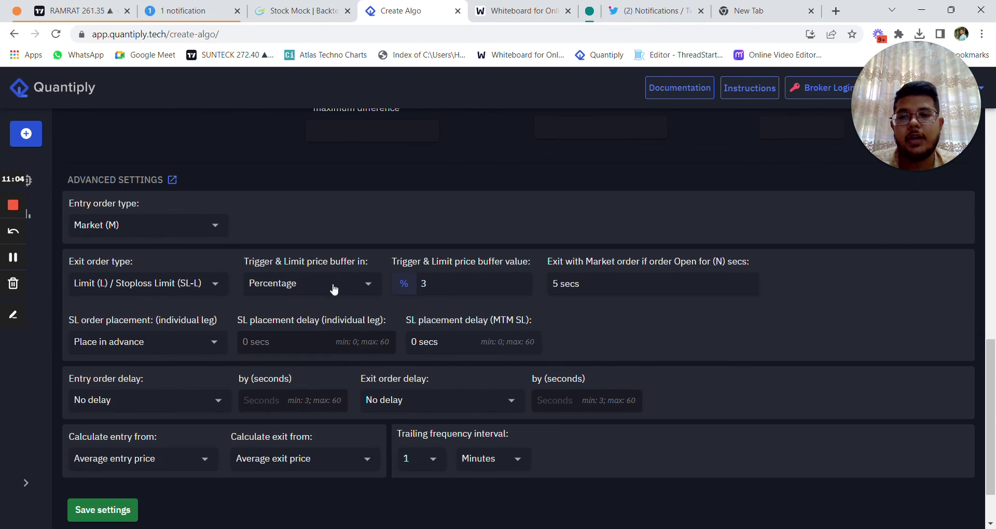
left_click(334, 286)
left_click(298, 311)
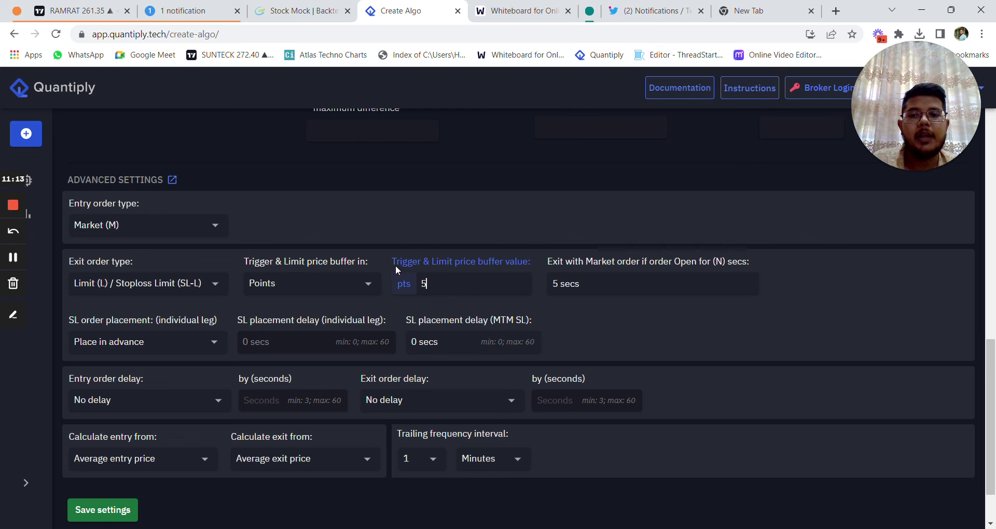
left_click_drag(395, 264, 440, 282)
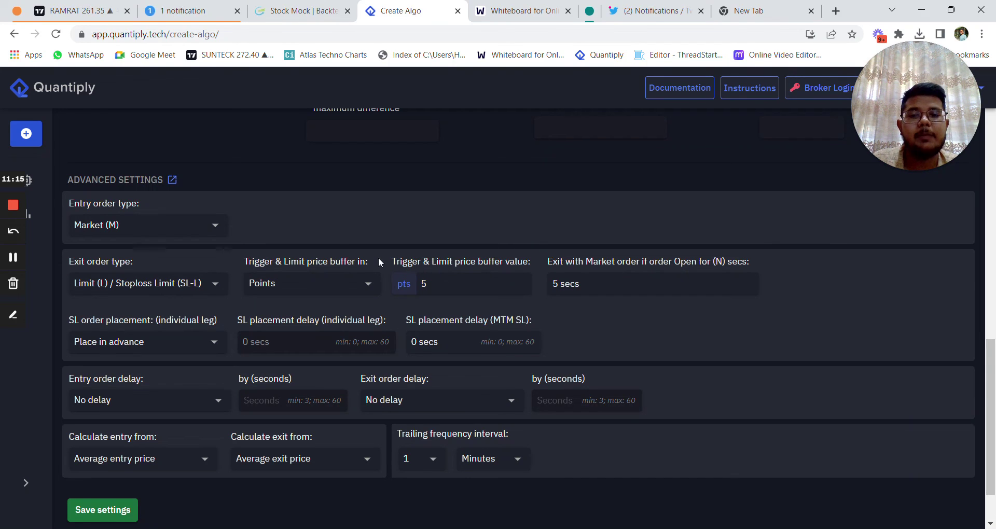
left_click(133, 344)
left_click(132, 387)
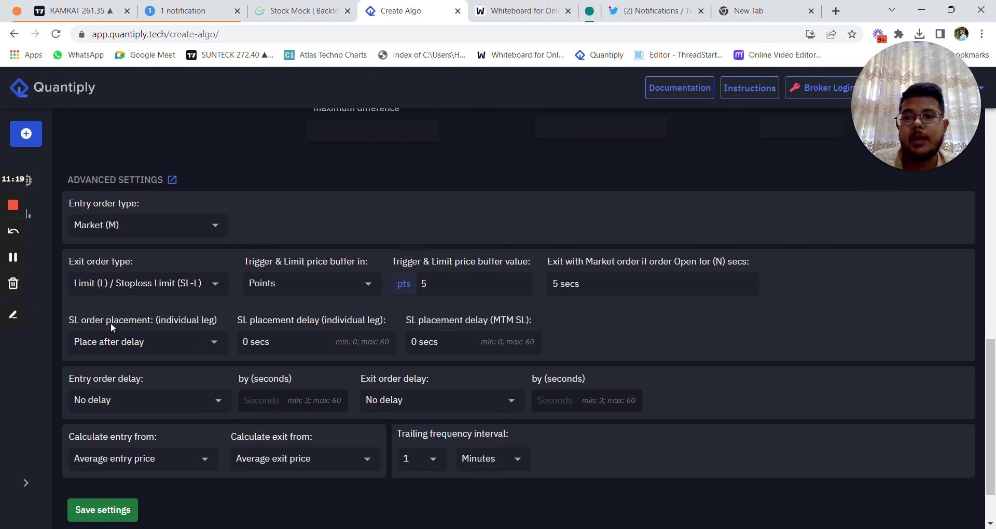
Set the individual-leg SL order placement to Place in advance.
left_click(199, 338)
left_click(133, 370)
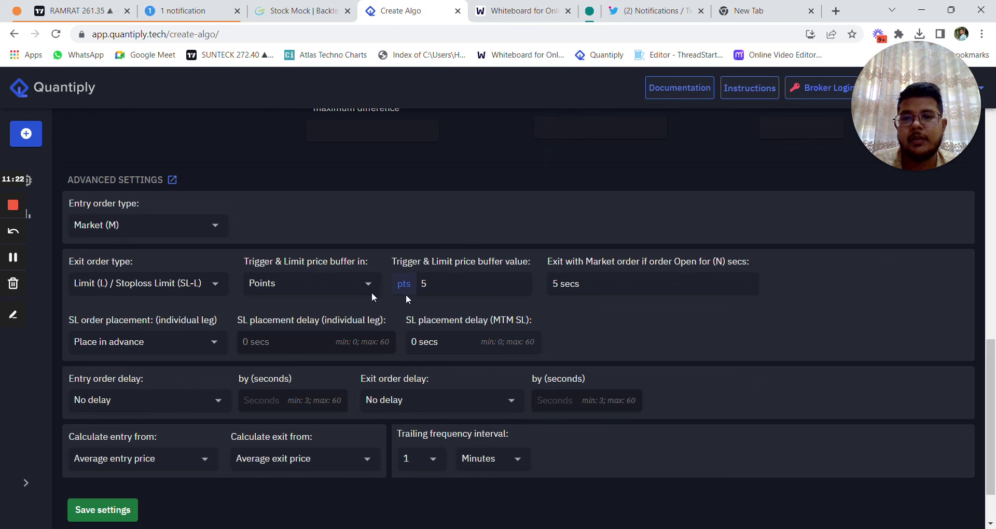
scroll(184, 435, "down", 1)
left_click(111, 436)
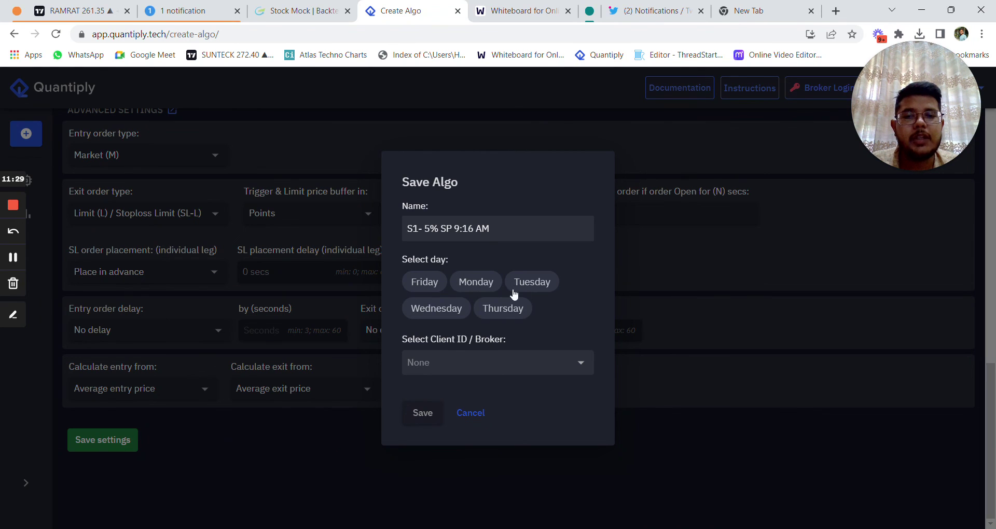
left_click(492, 364)
left_click(518, 366)
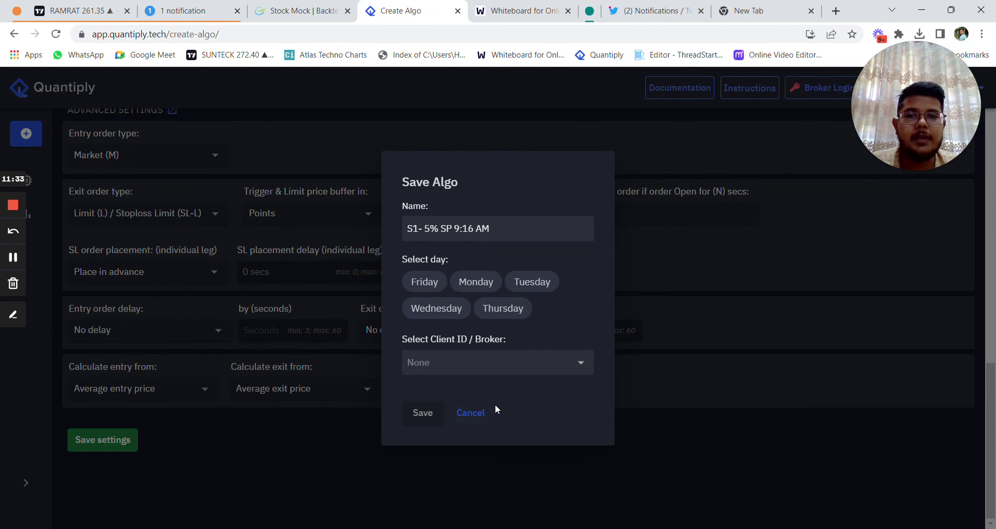
left_click(492, 228)
type("De")
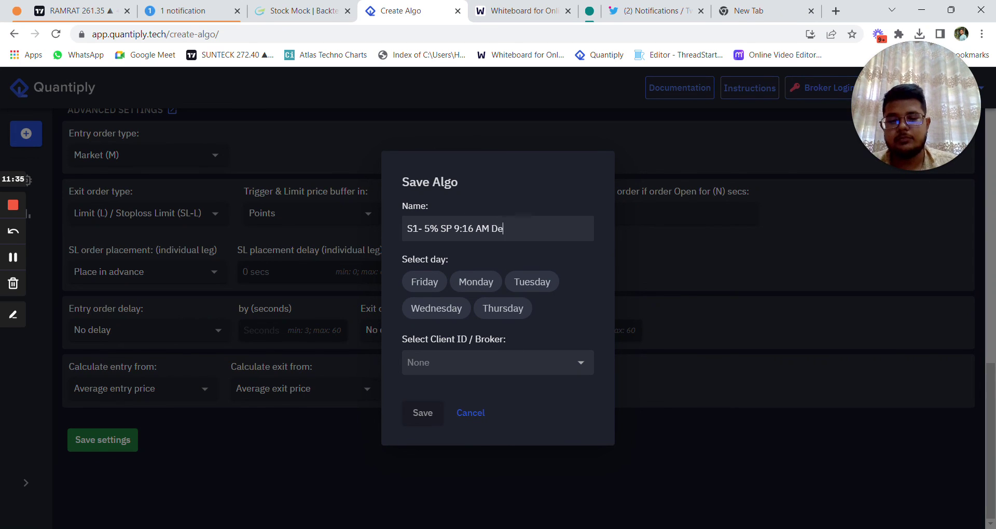
type("leet")
key("BackSpace")
key("BackSpace")
key("BackSpace")
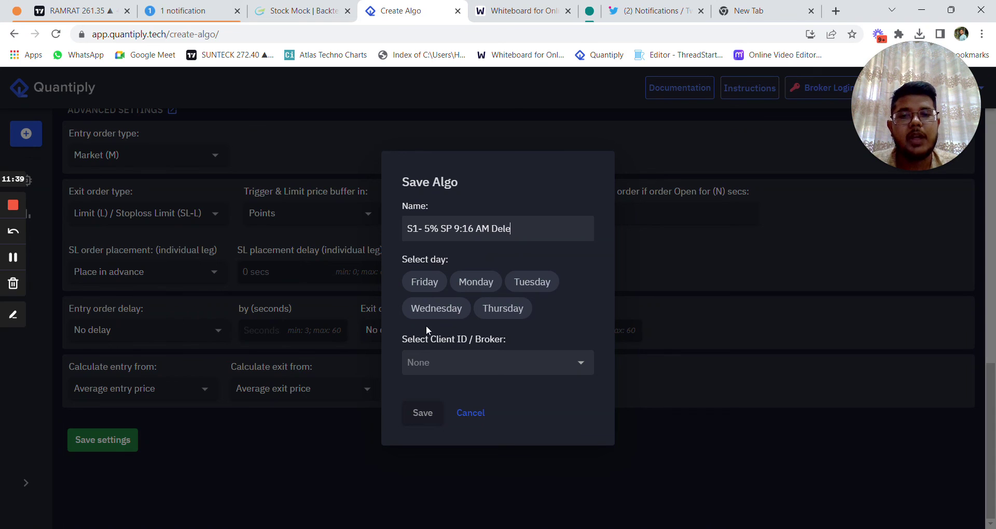
left_click(488, 415)
Return to the StockMock basket and close the 25% SP strategy editor without updating the strategy.
scroll(714, 338, "up", 15)
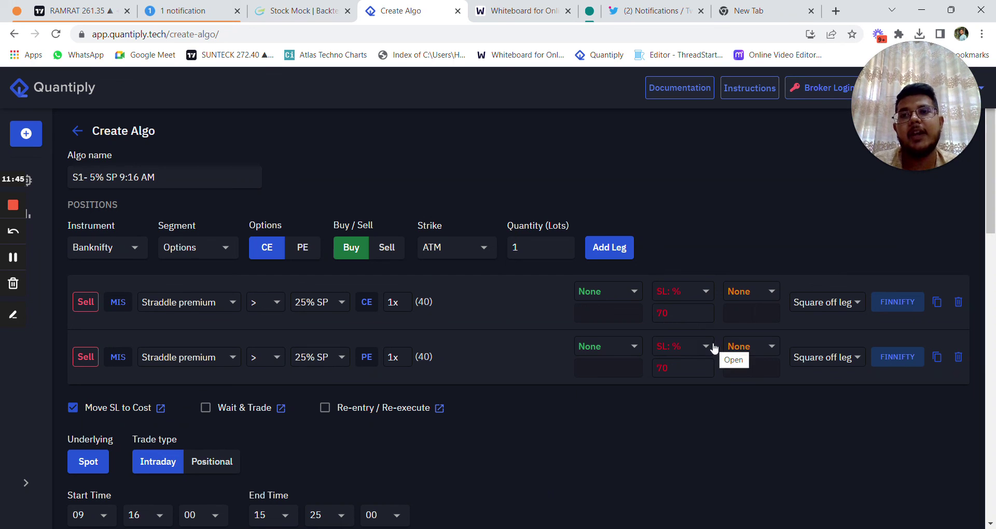
left_click(342, 6)
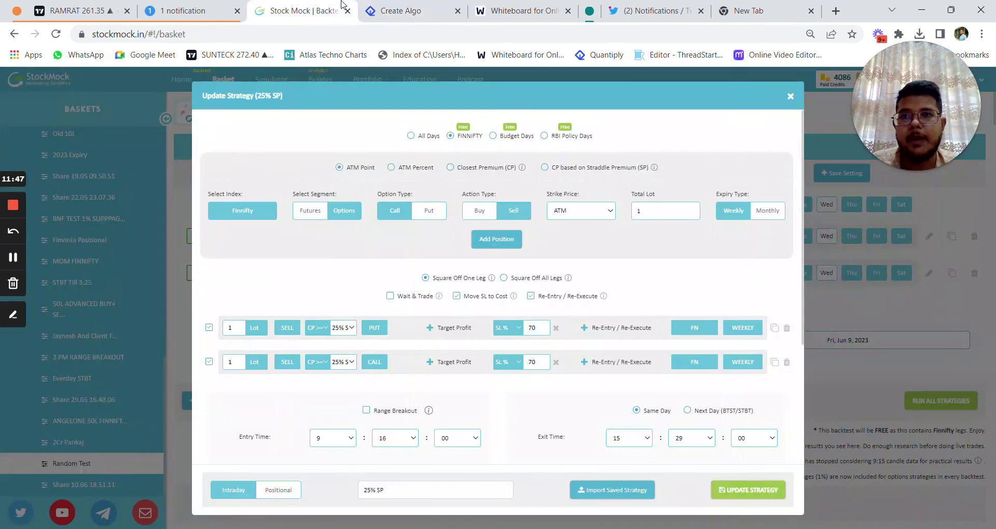
left_click(790, 97)
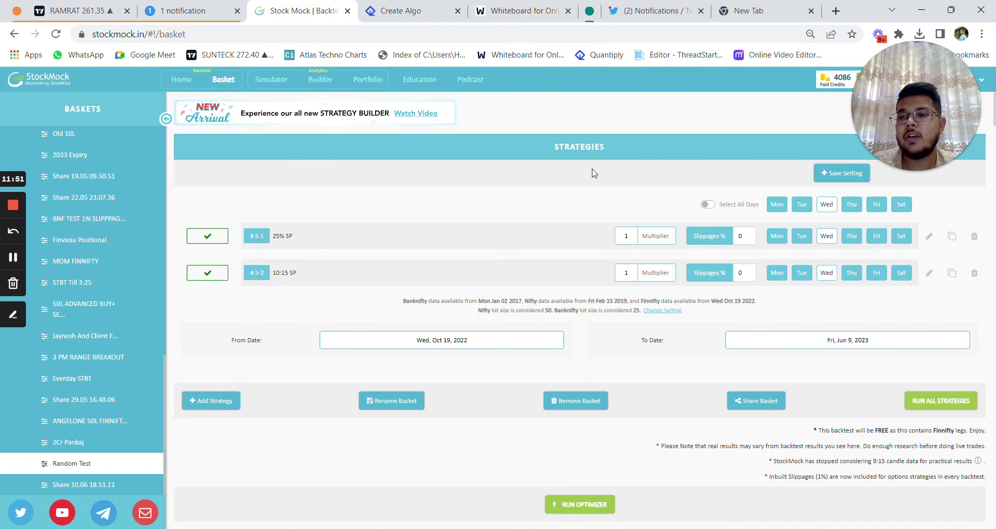